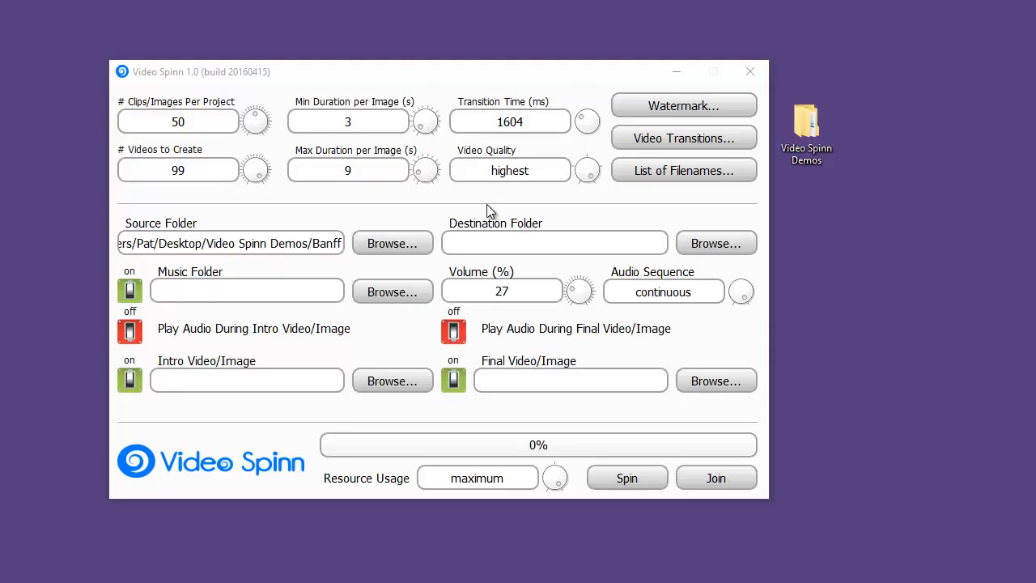
# Step: Open the Banff folder inside Video Spinn Demos to examine its images, then close the file window
pyautogui.doubleClick(810, 153)
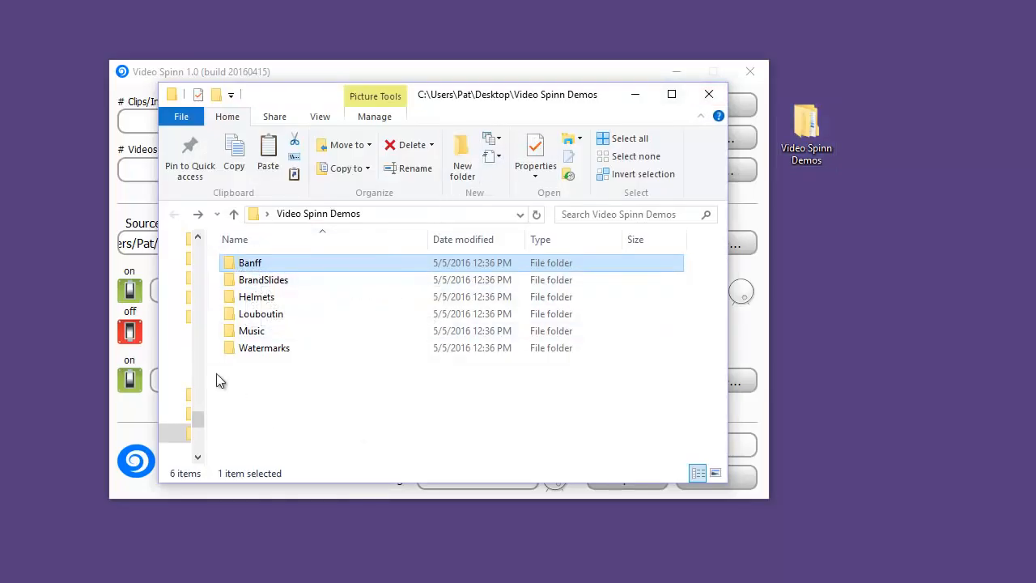
pyautogui.doubleClick(229, 265)
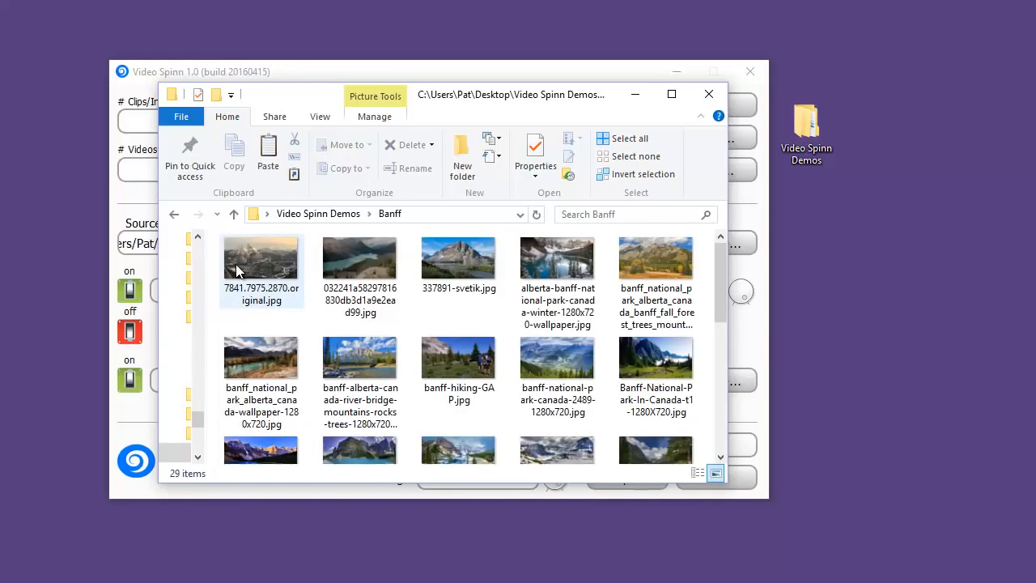
pyautogui.moveTo(713, 257)
pyautogui.mouseDown()
pyautogui.moveTo(719, 386)
pyautogui.moveTo(715, 255)
pyautogui.mouseUp()
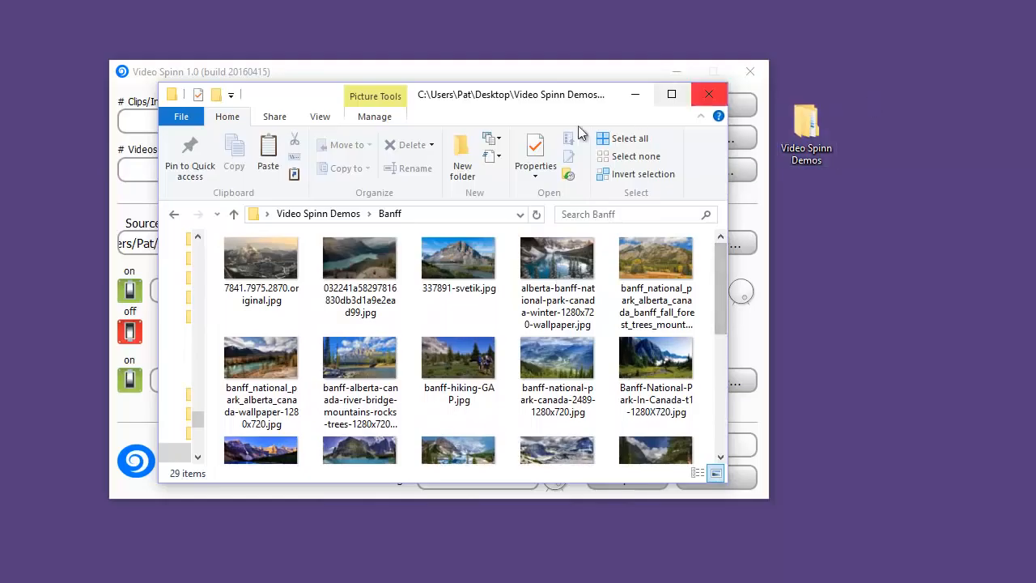
pyautogui.click(710, 94)
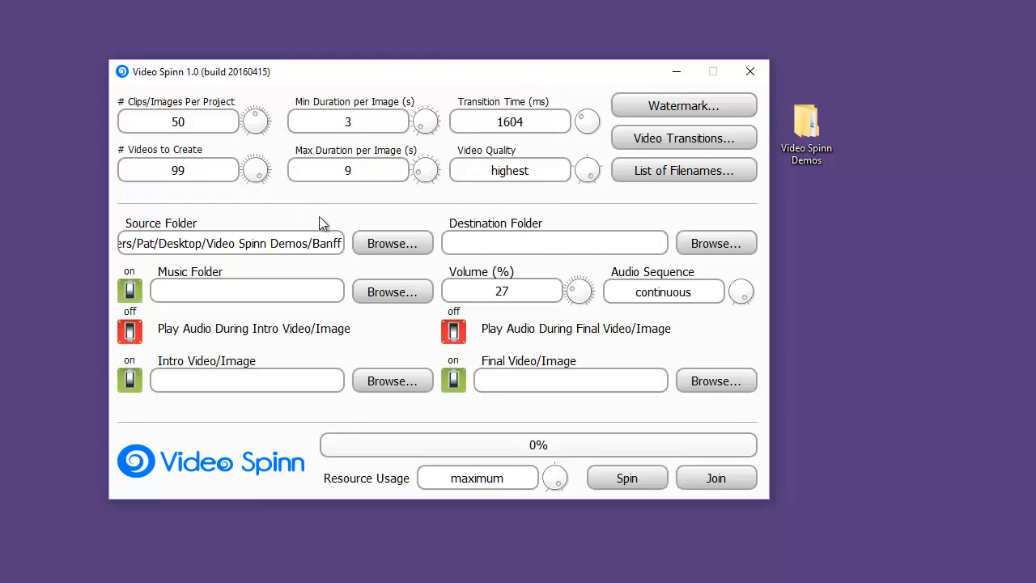
# Step: Set the source folder to the Banff folder inside Video Spinn Demos
pyautogui.click(381, 241)
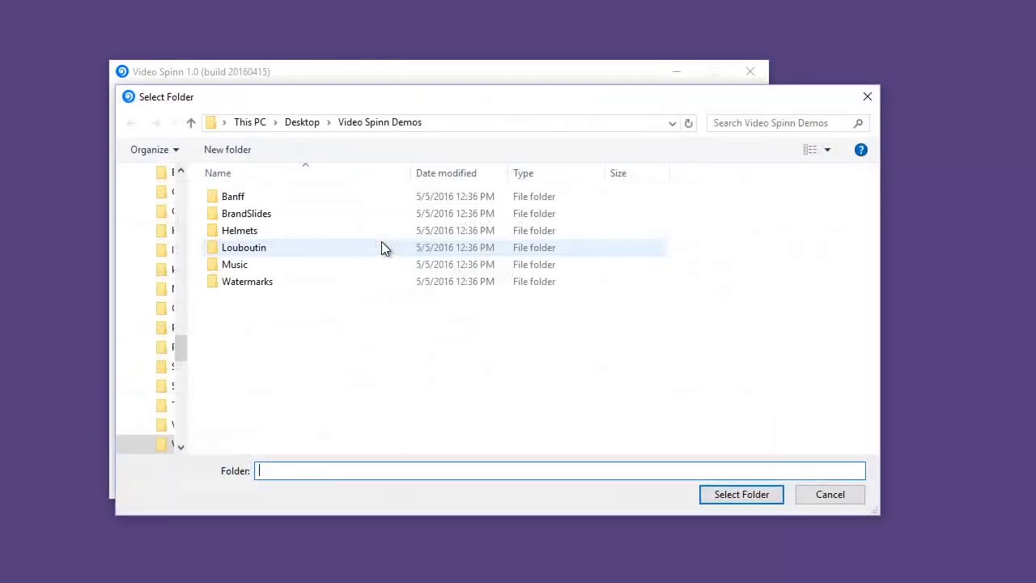
pyautogui.doubleClick(225, 197)
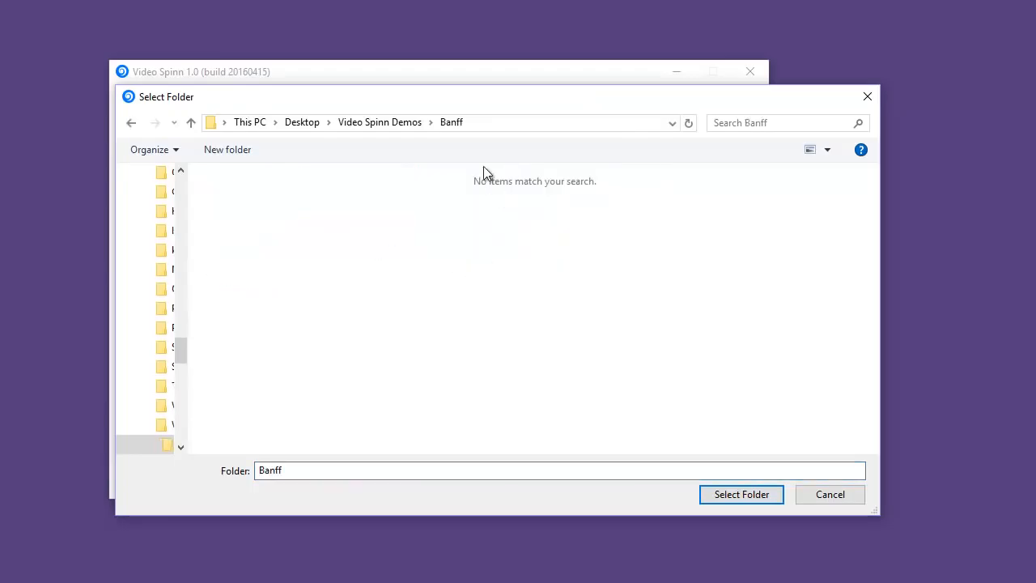
pyautogui.click(766, 499)
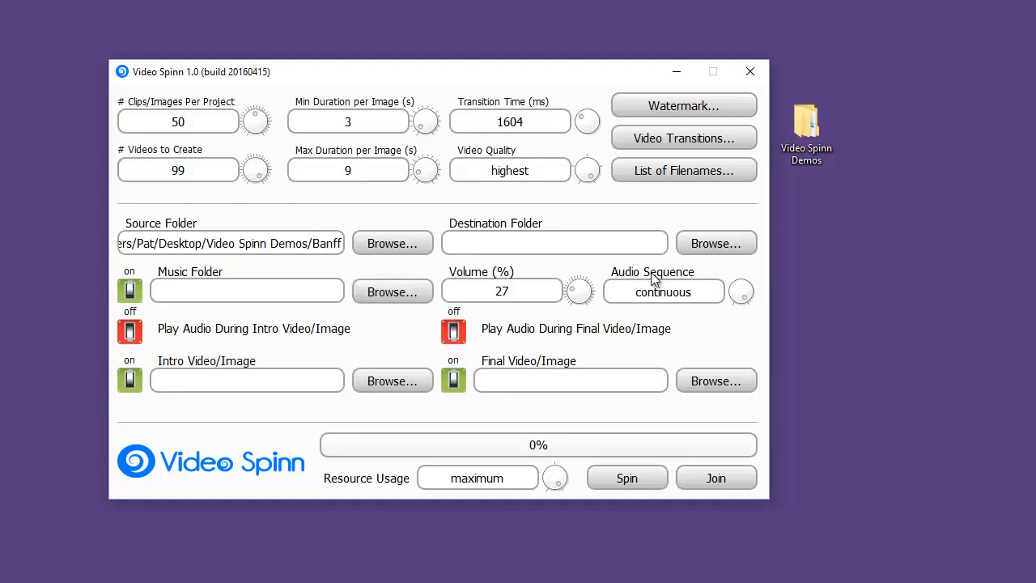
# Step: Set the destination folder to Video Spinn Demos on the desktop
pyautogui.click(706, 243)
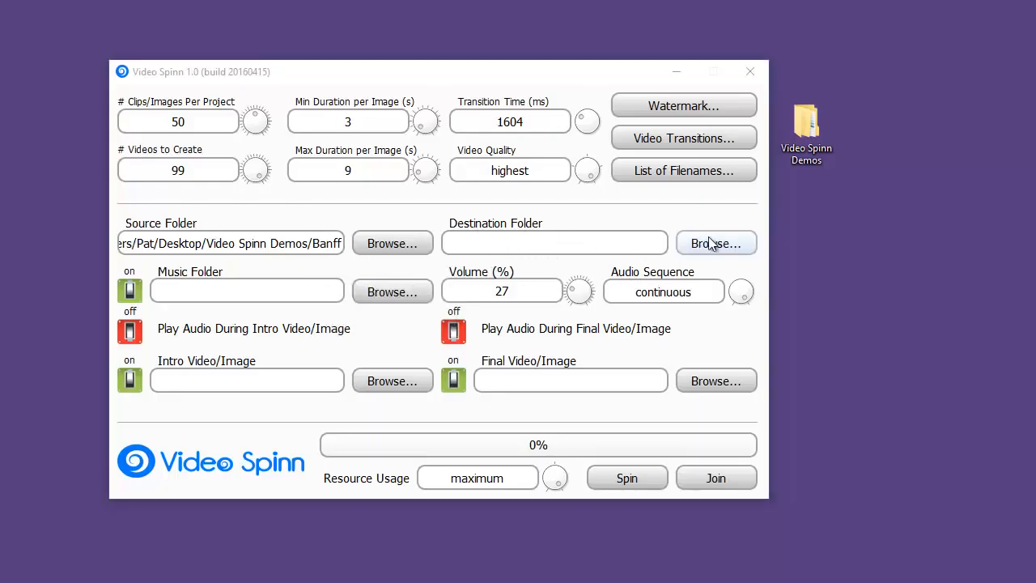
pyautogui.click(404, 122)
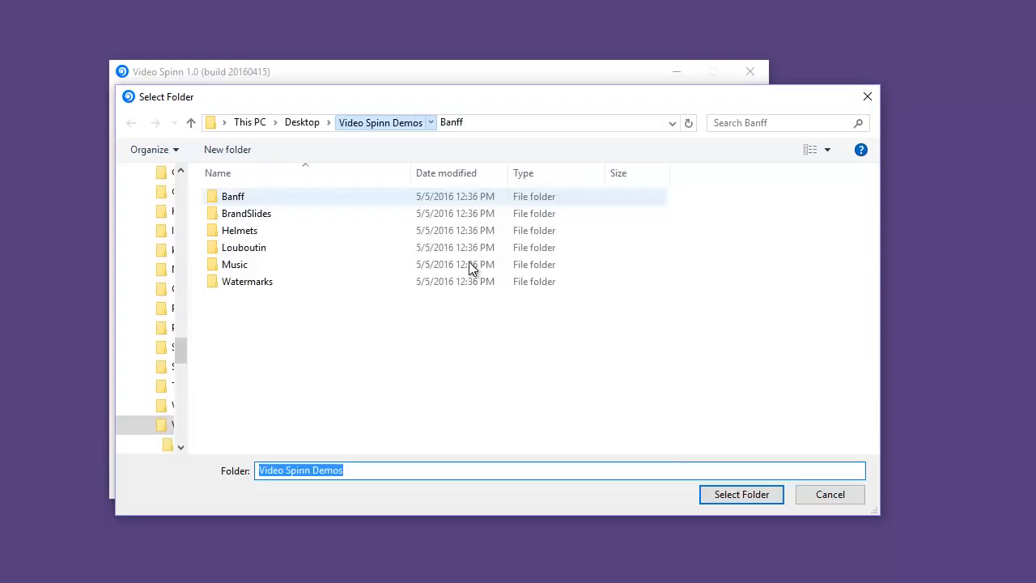
pyautogui.click(751, 494)
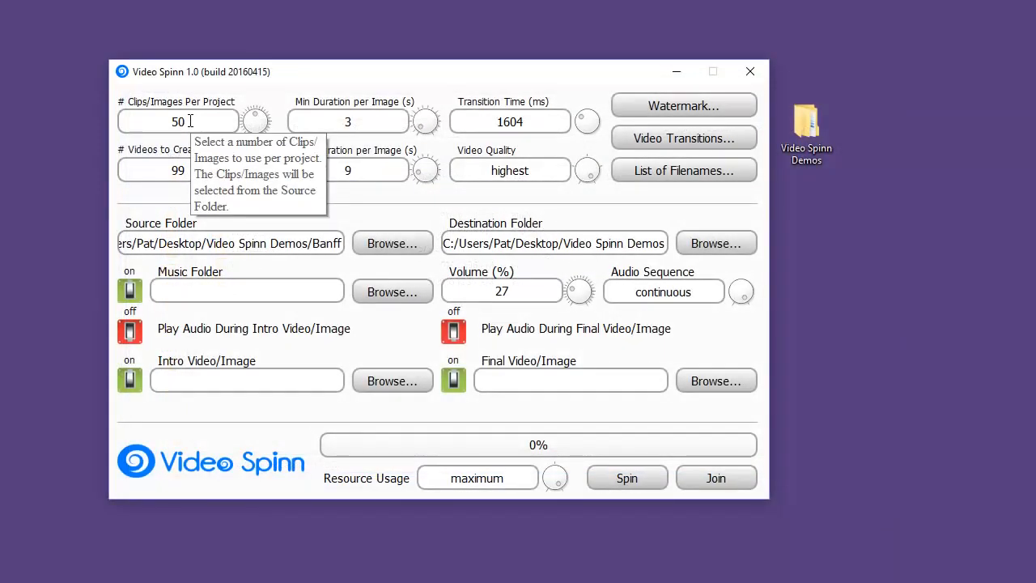
# Step: Set the number of clips/images per project to 6 and the number of videos to create to 5
pyautogui.moveTo(253, 119)
pyautogui.mouseDown()
pyautogui.moveTo(244, 127)
pyautogui.moveTo(261, 119)
pyautogui.moveTo(267, 144)
pyautogui.moveTo(253, 131)
pyautogui.moveTo(251, 97)
pyautogui.moveTo(272, 126)
pyautogui.moveTo(249, 120)
pyautogui.mouseUp()
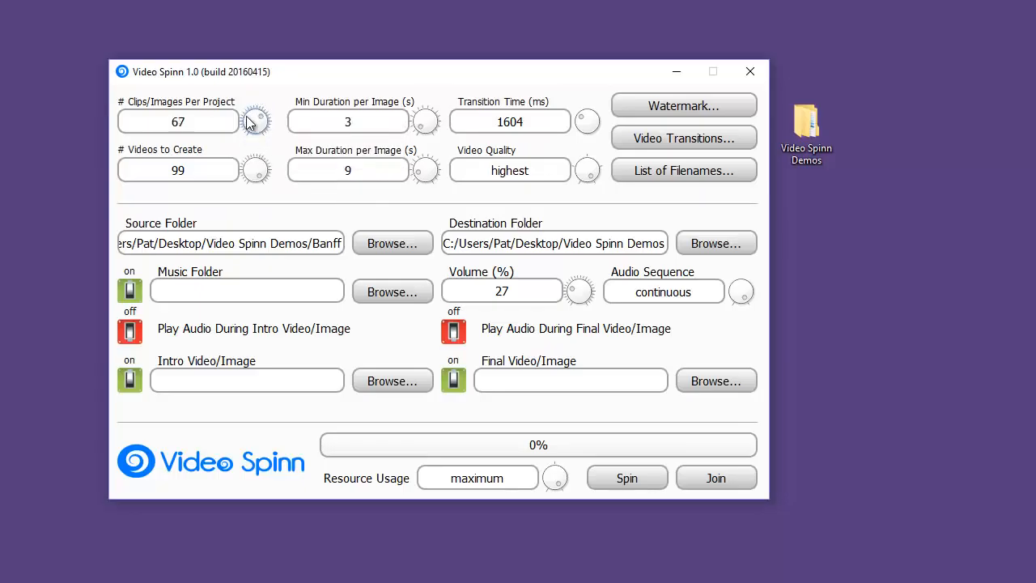
pyautogui.doubleClick(119, 126)
pyautogui.write('6')
pyautogui.doubleClick(215, 169)
pyautogui.write('5')
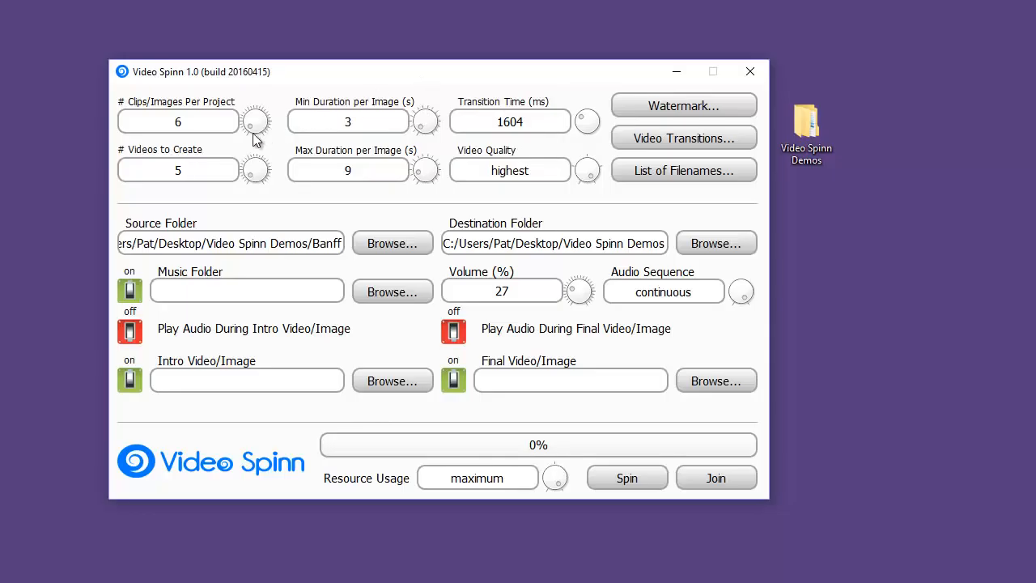
# Step: Set the maximum duration per image to 5 seconds
pyautogui.moveTo(190, 122); pyautogui.dragTo(136, 132)
pyautogui.doubleClick(356, 169)
pyautogui.press('BackSpace')
pyautogui.write('6')
pyautogui.click(362, 170)
pyautogui.press('BackSpace')
pyautogui.write('3')
pyautogui.moveTo(364, 166); pyautogui.dragTo(227, 200)
pyautogui.write('5')
# Step: Disable the Slide from Top and Zoom from Center video transitions and enable Fade to Black alongside Cross Dissolve
pyautogui.click(695, 141)
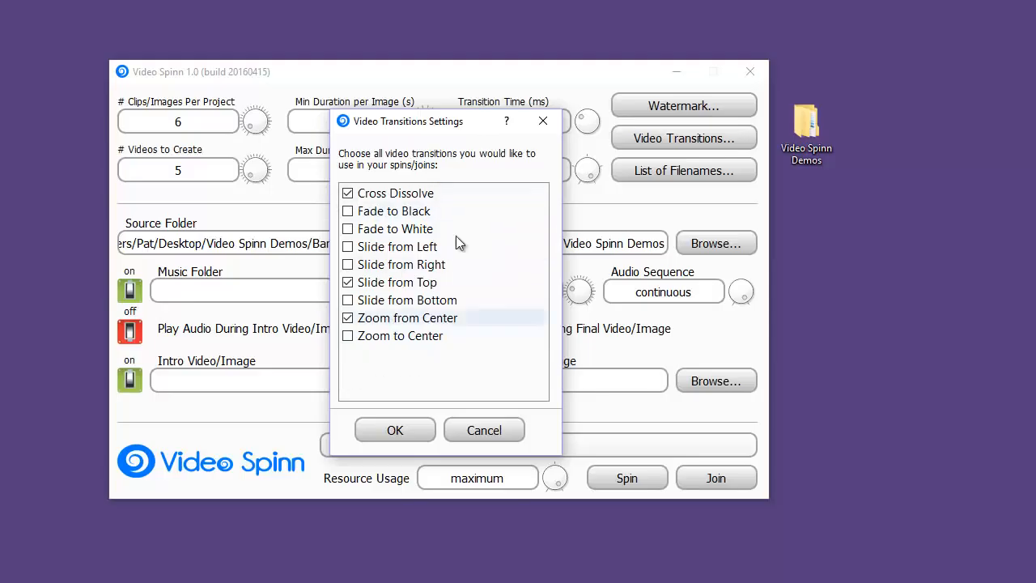
pyautogui.click(348, 283)
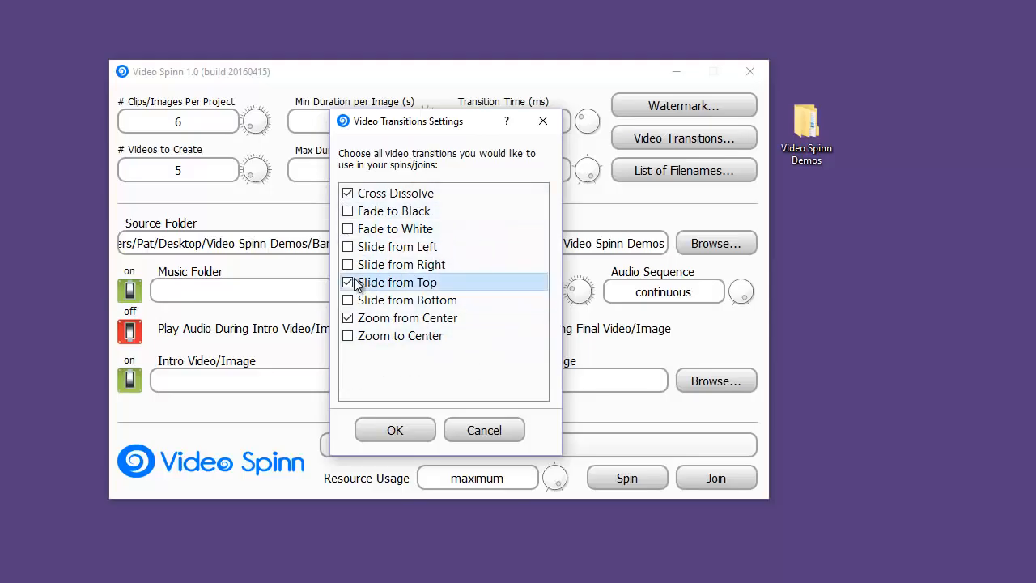
pyautogui.click(349, 320)
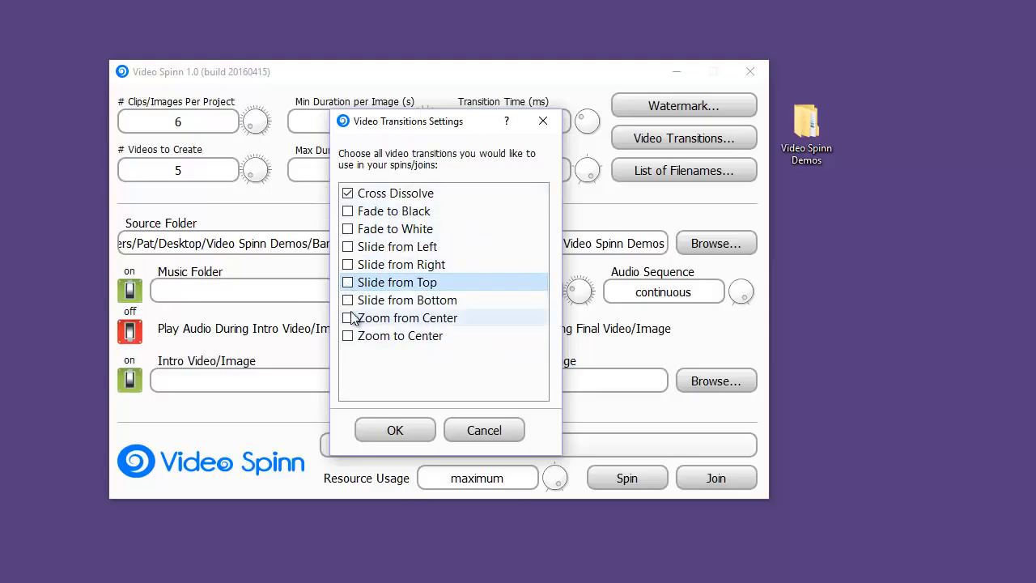
pyautogui.click(348, 212)
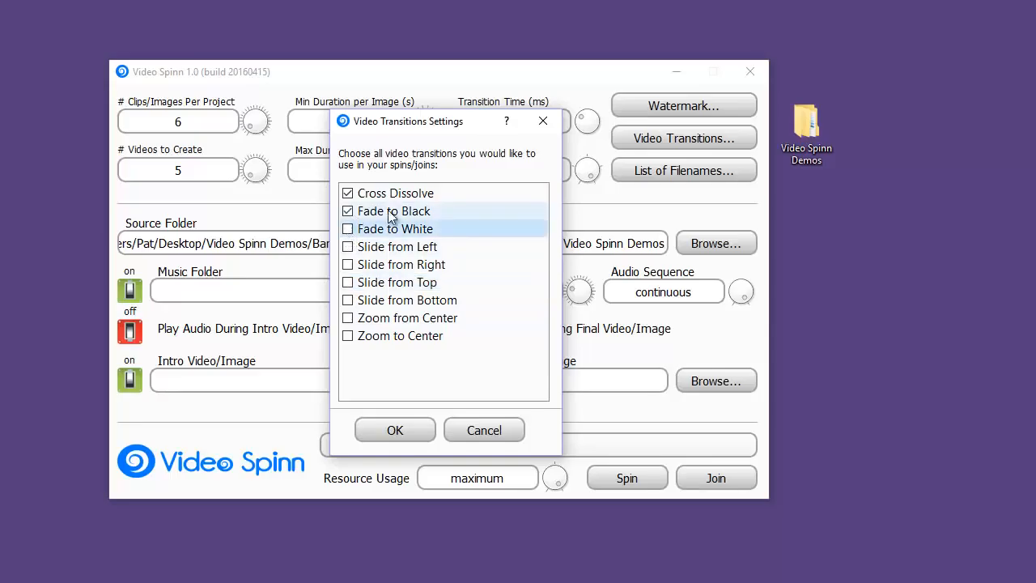
pyautogui.click(391, 437)
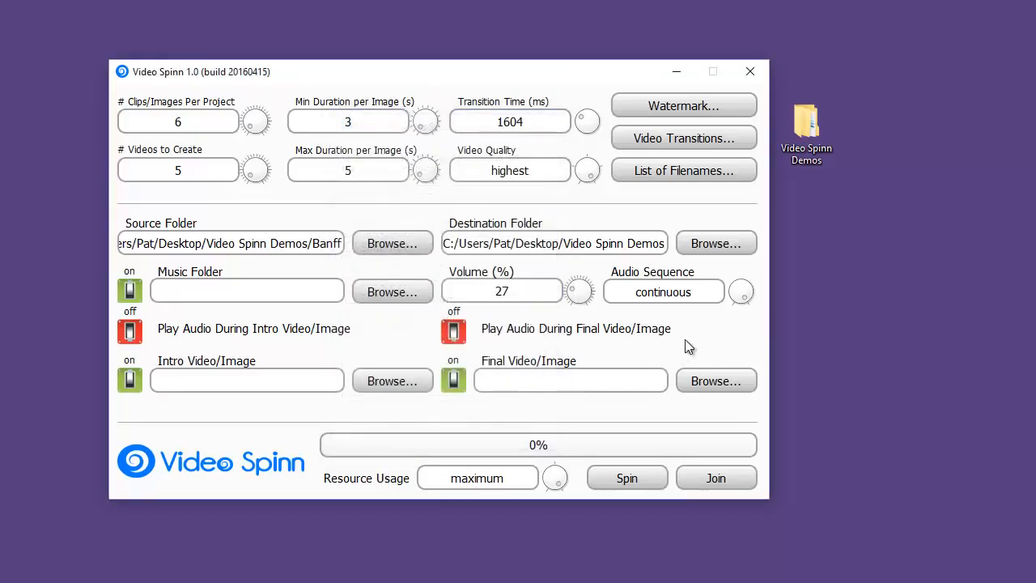
# Step: Set the transition time to 500 ms and the video quality to high
pyautogui.moveTo(526, 124); pyautogui.dragTo(480, 123)
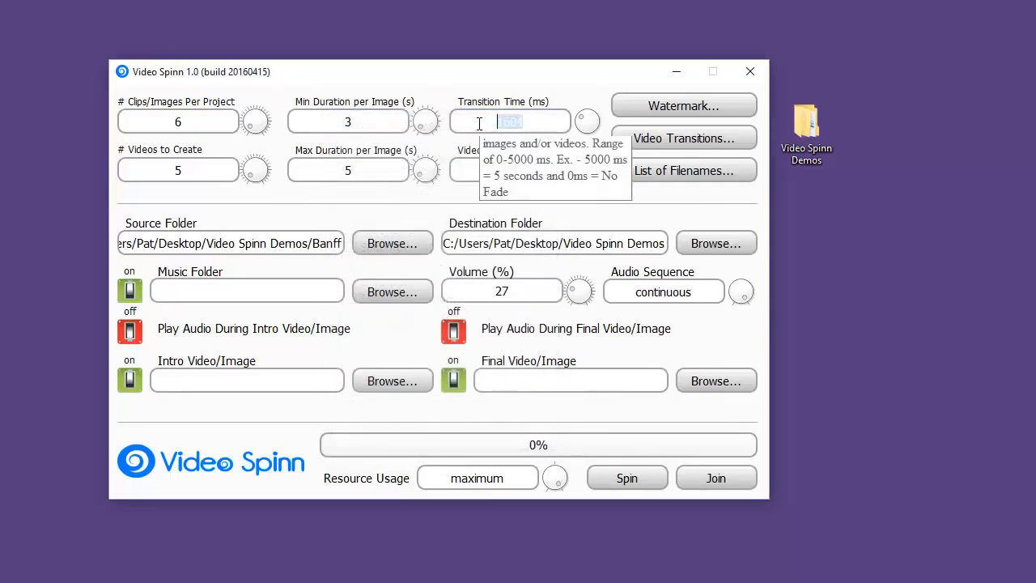
pyautogui.write('500')
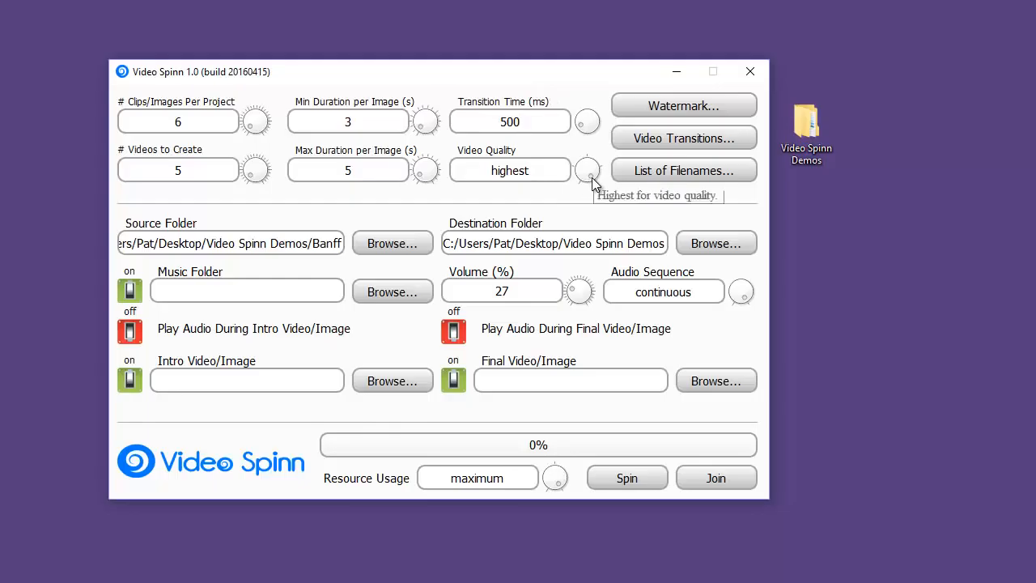
pyautogui.moveTo(592, 177); pyautogui.dragTo(596, 169)
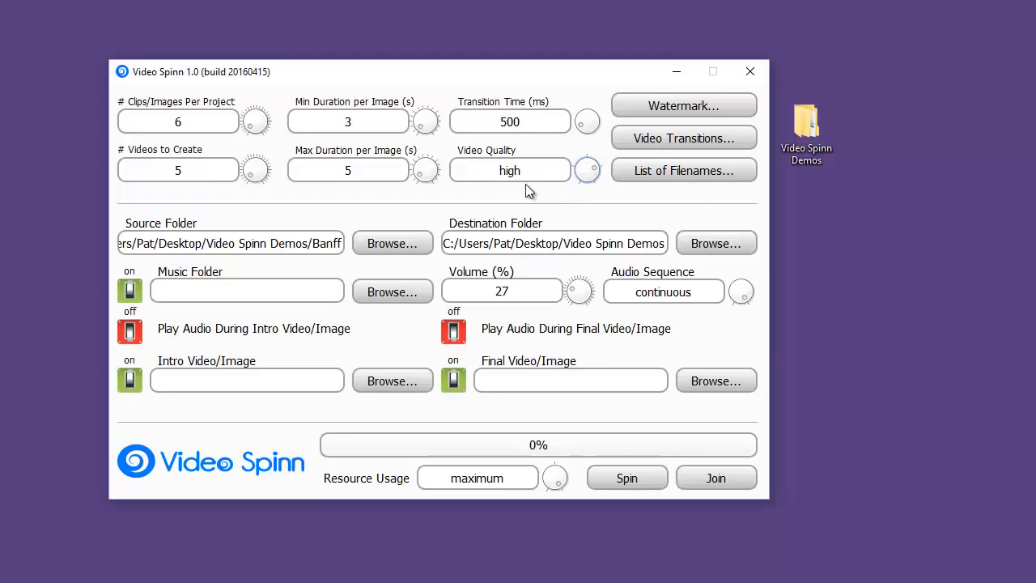
# Step: Enable the watermark and choose Banff.png from the Watermarks folder as its image
pyautogui.click(707, 110)
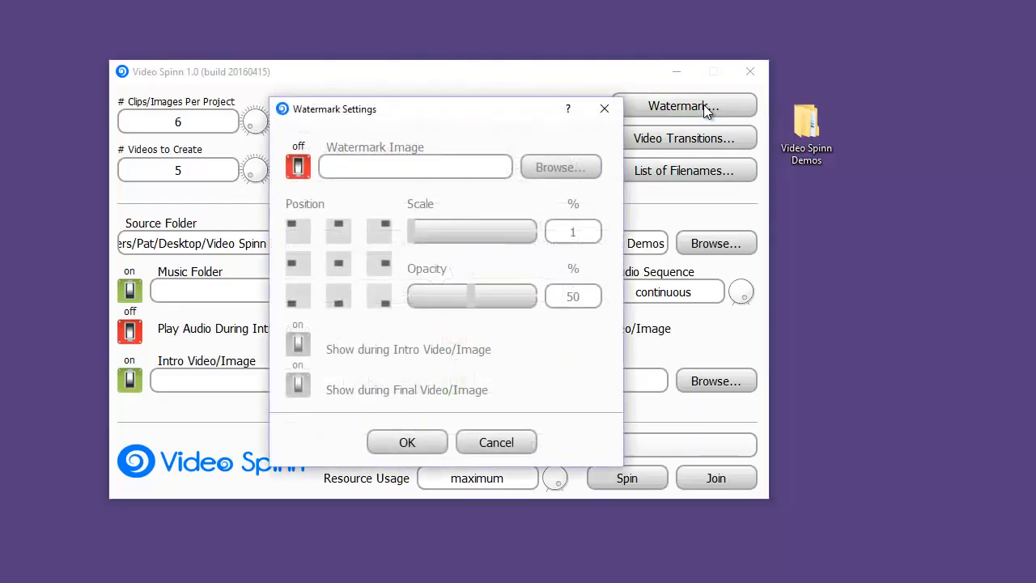
pyautogui.click(298, 167)
pyautogui.click(562, 167)
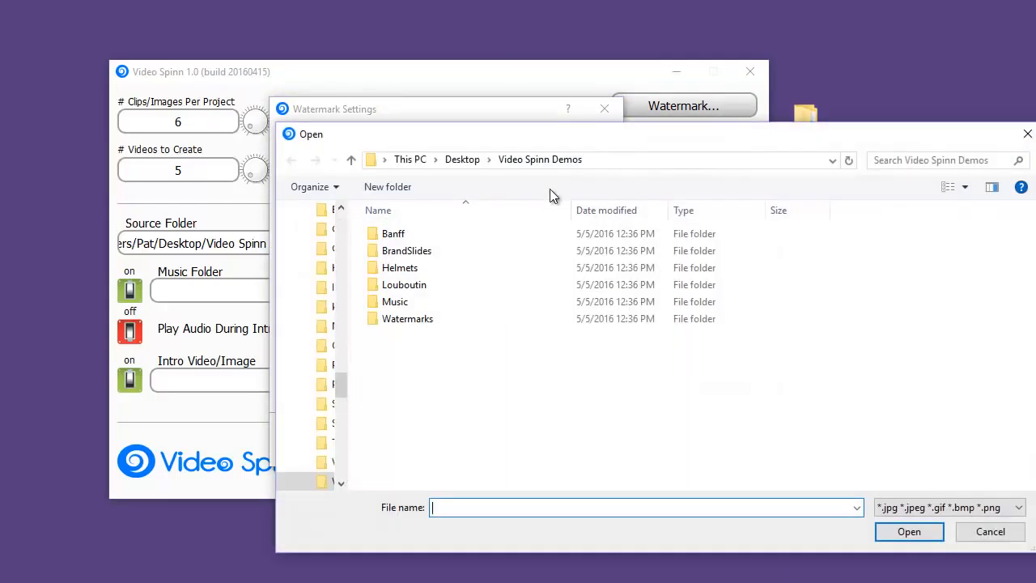
pyautogui.doubleClick(398, 319)
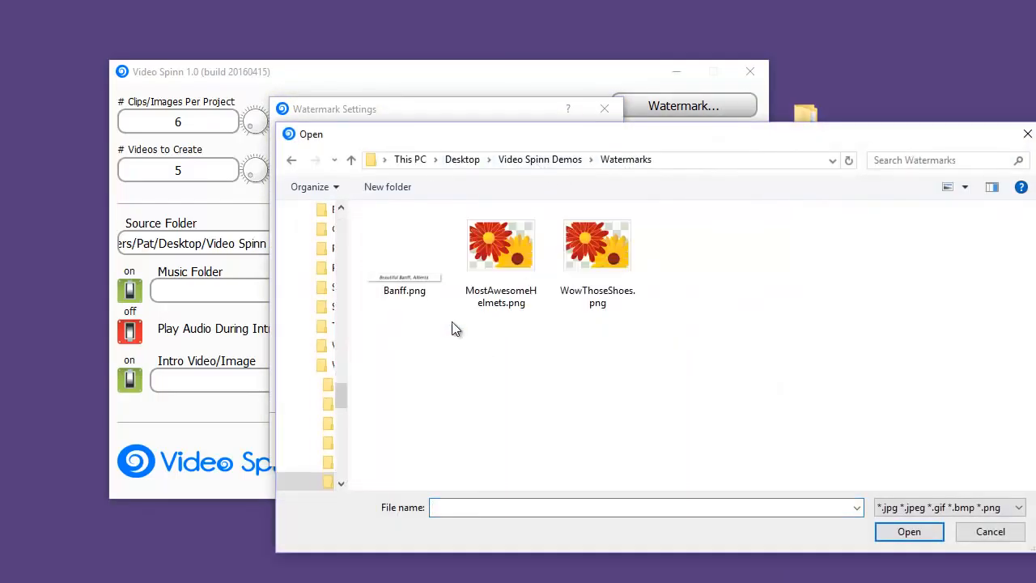
pyautogui.doubleClick(400, 276)
# Step: Place the watermark at the top centre at 100% scale and disable it during the intro and final video/image
pyautogui.click(340, 233)
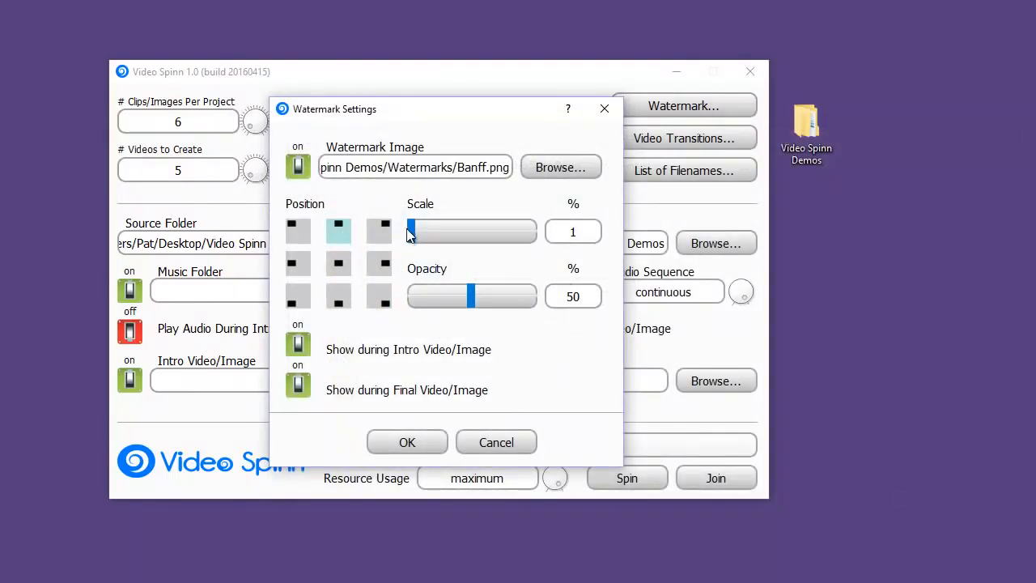
pyautogui.moveTo(411, 231); pyautogui.dragTo(557, 241)
pyautogui.click(298, 349)
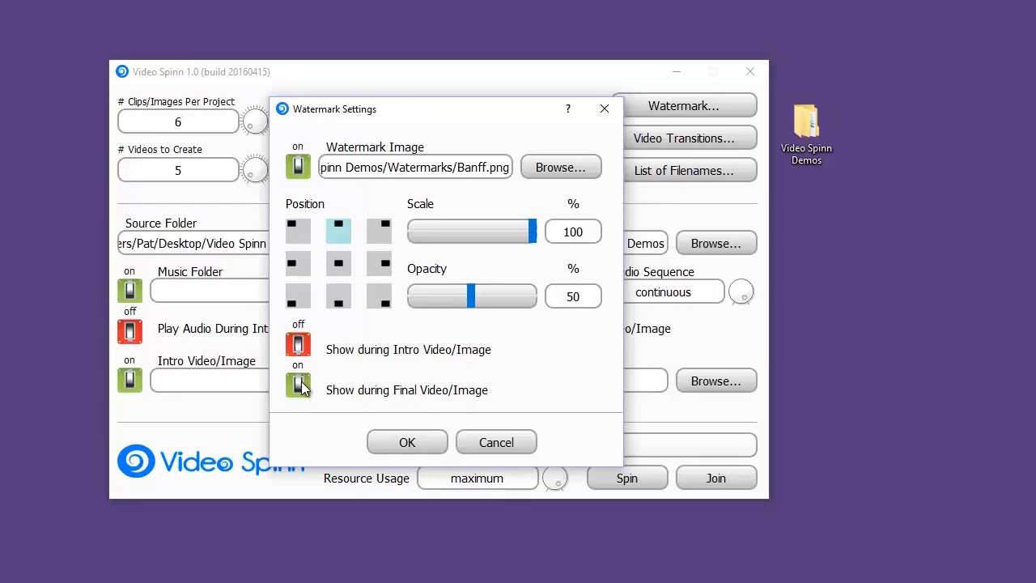
pyautogui.click(298, 385)
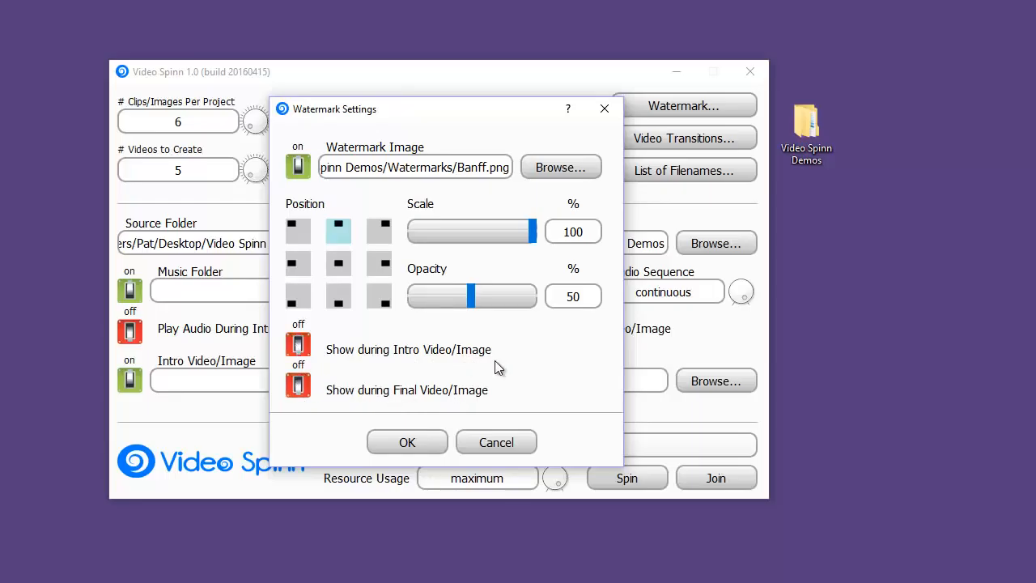
pyautogui.click(409, 444)
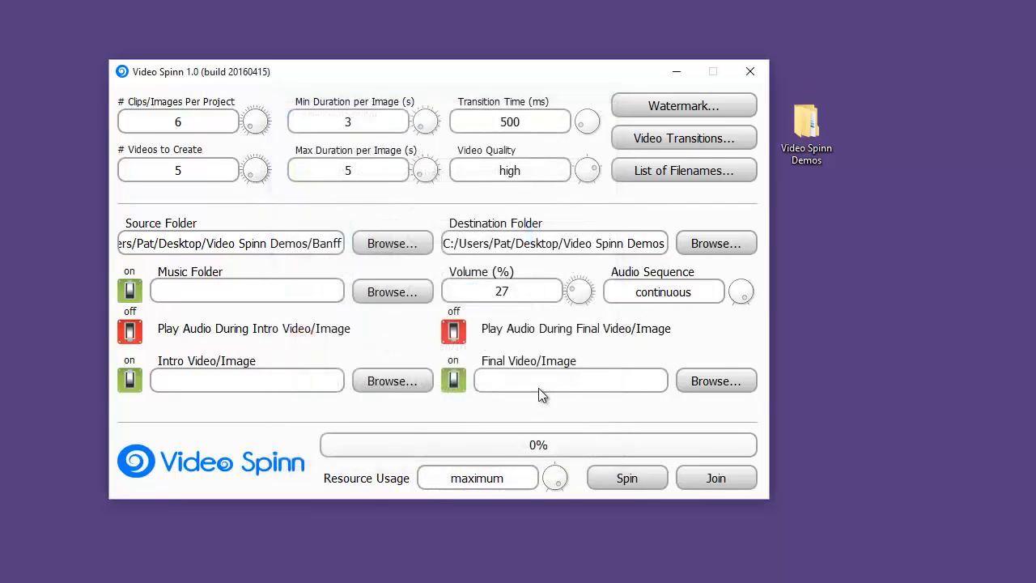
# Step: Keep background music enabled and set the music folder to Music inside Video Spinn Demos
pyautogui.click(130, 293)
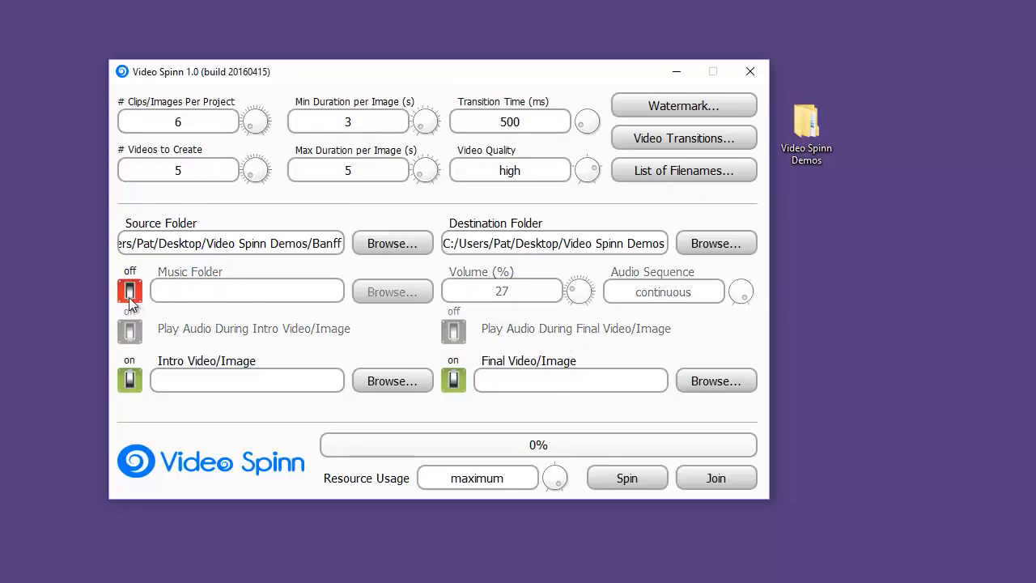
pyautogui.click(130, 293)
pyautogui.click(374, 293)
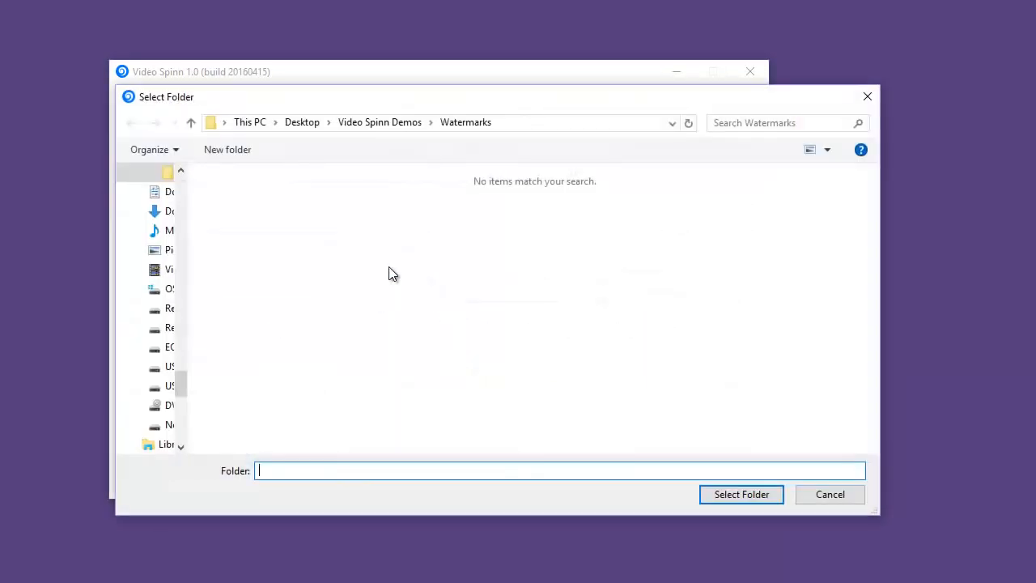
pyautogui.click(401, 126)
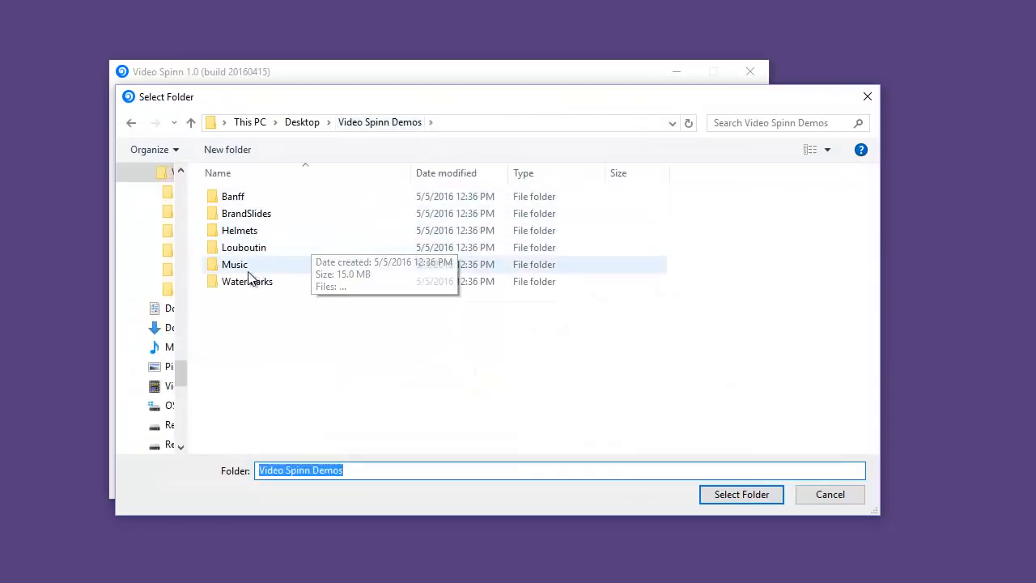
pyautogui.doubleClick(251, 273)
pyautogui.click(743, 488)
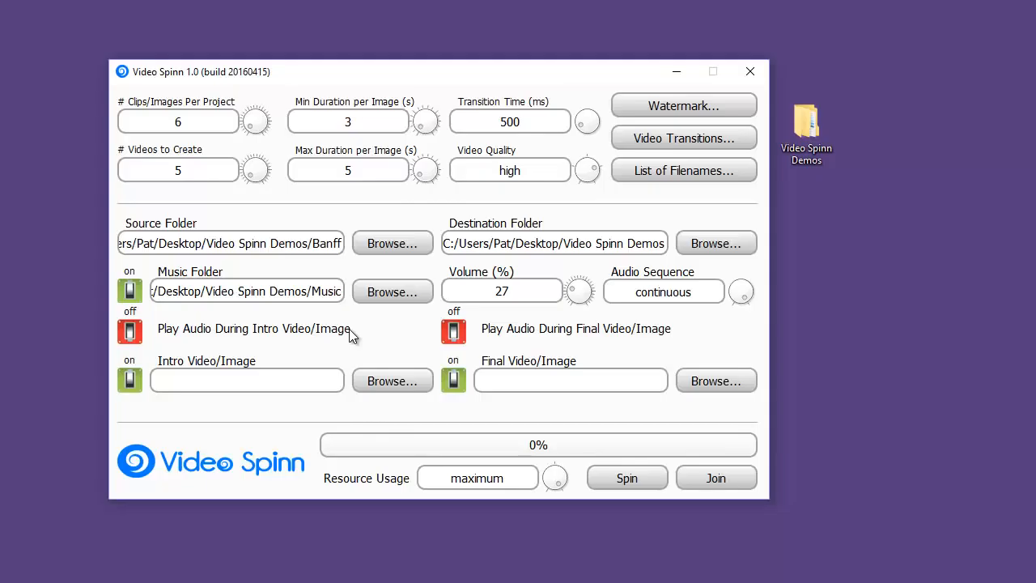
# Step: Set the music volume to 50% with a random audio sequence, and enable audio during the intro and final video/image
pyautogui.click(558, 300)
pyautogui.press('BackSpace')
pyautogui.press('BackSpace')
pyautogui.write('50')
pyautogui.click(745, 289)
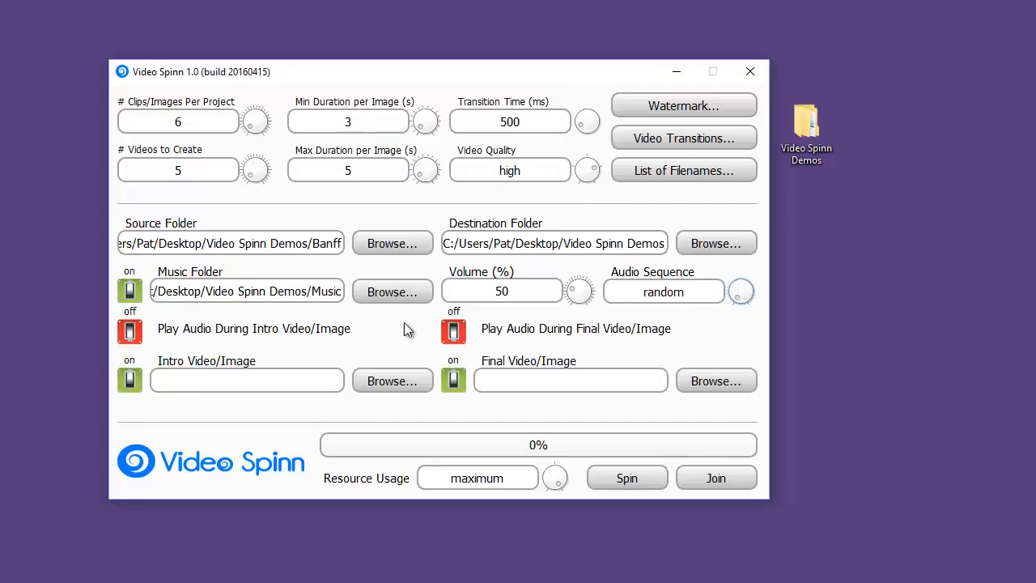
pyautogui.click(130, 332)
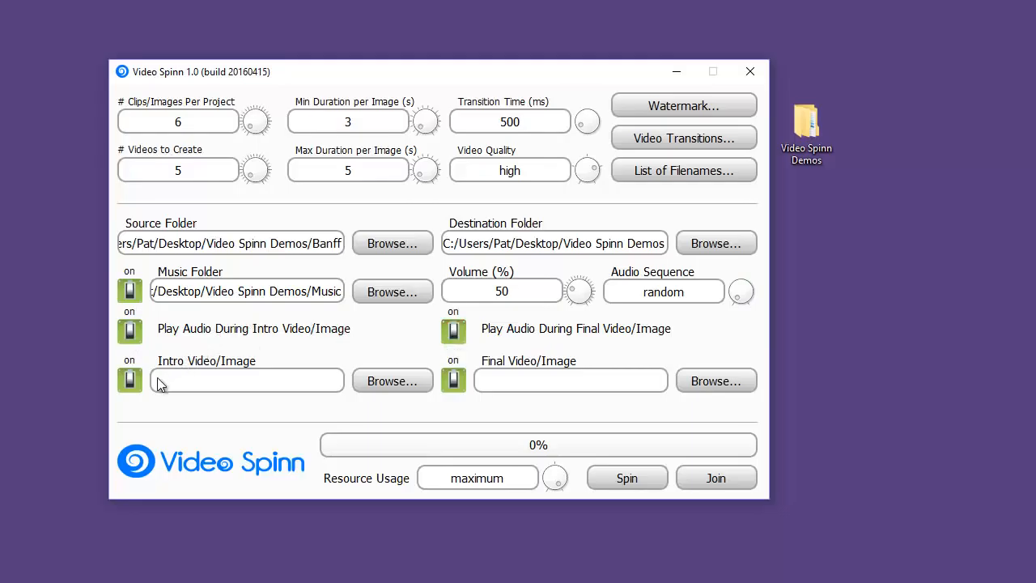
# Step: Set Banff.jpg from the BrandSlides folder in Video Spinn Demos as both the intro and the final video/image
pyautogui.click(395, 381)
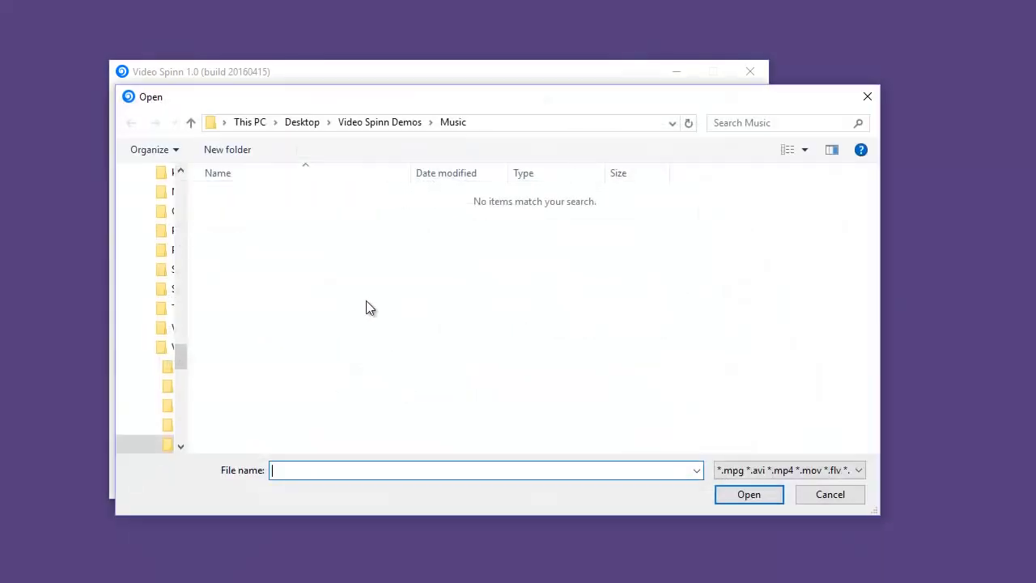
pyautogui.click(373, 126)
pyautogui.doubleClick(268, 212)
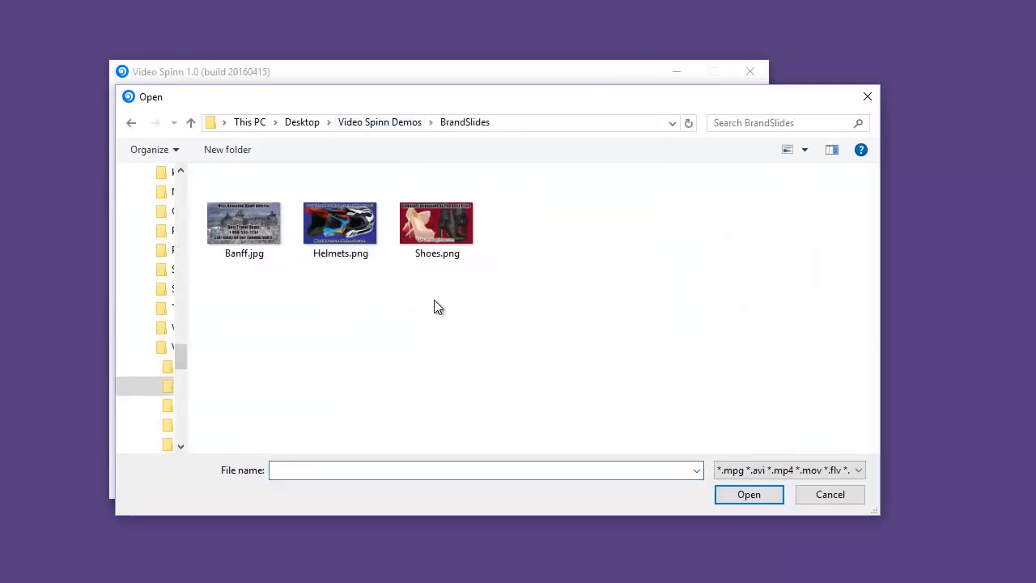
pyautogui.click(246, 223)
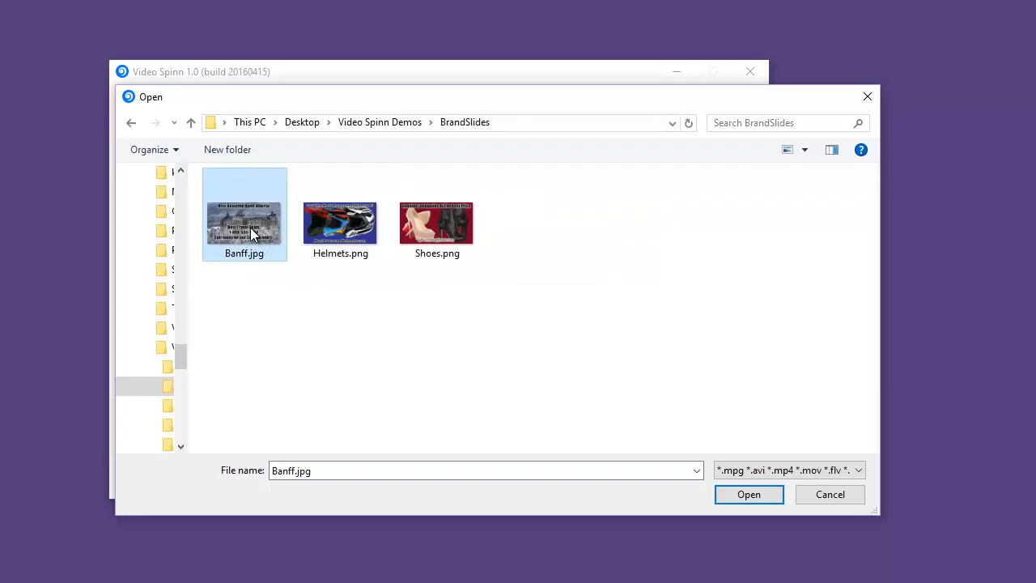
pyautogui.doubleClick(251, 228)
pyautogui.click(697, 380)
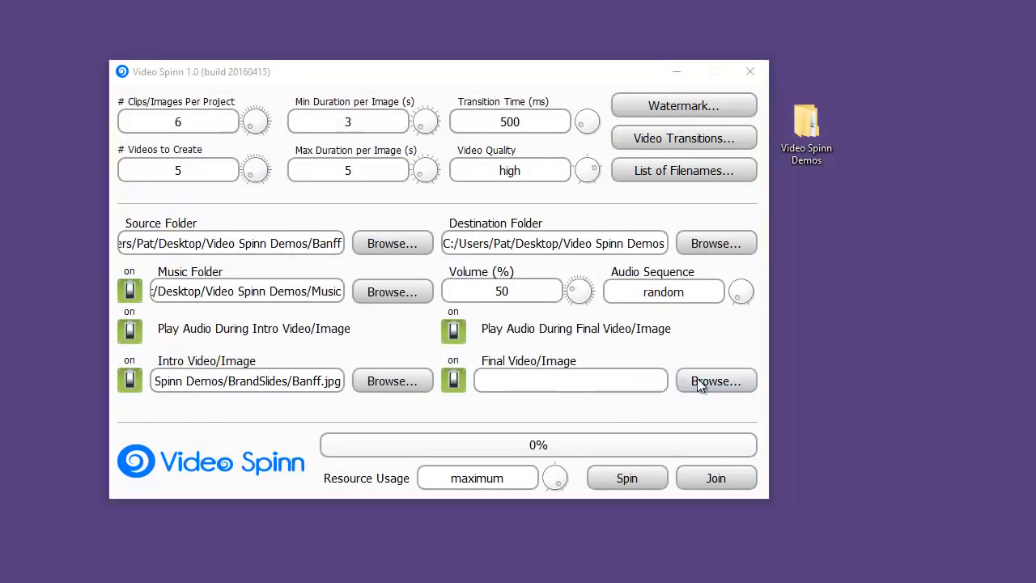
pyautogui.doubleClick(230, 182)
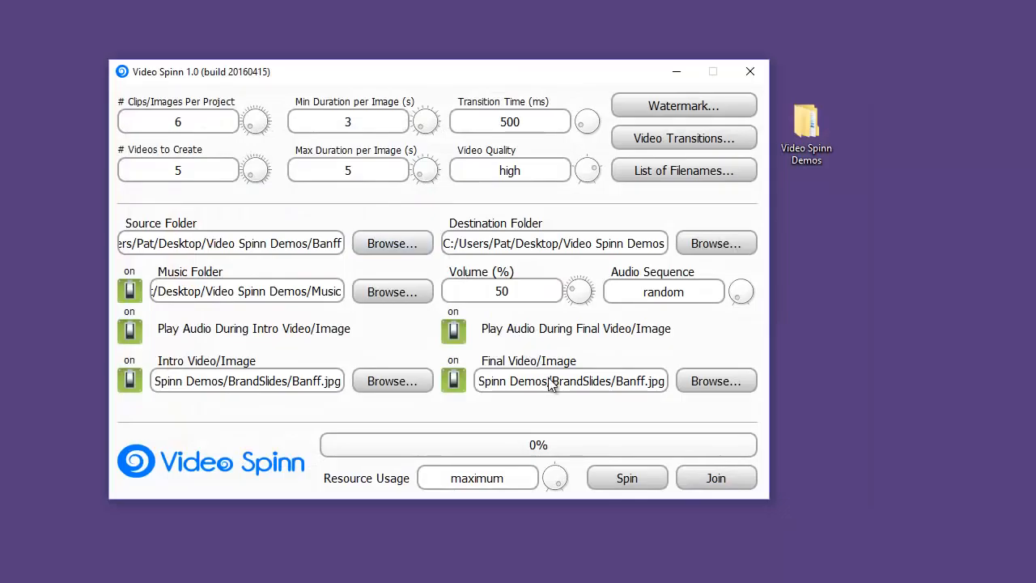
# Step: Replace the placeholder keywords in the list of possible filenames with Banff, Banff Alberta and Banff National Park on separate lines
pyautogui.click(666, 170)
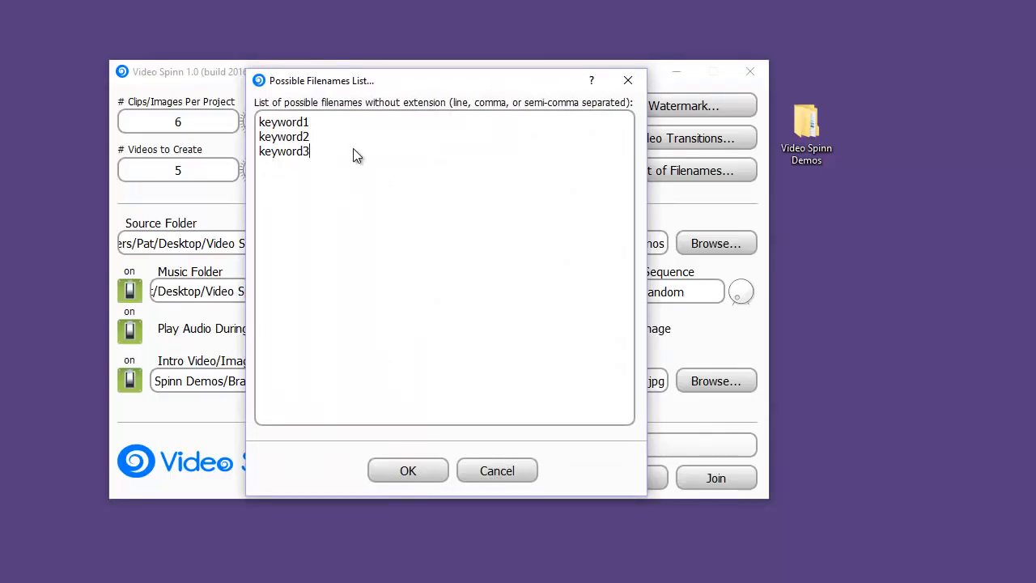
pyautogui.hotkey('ctrl', 'a')
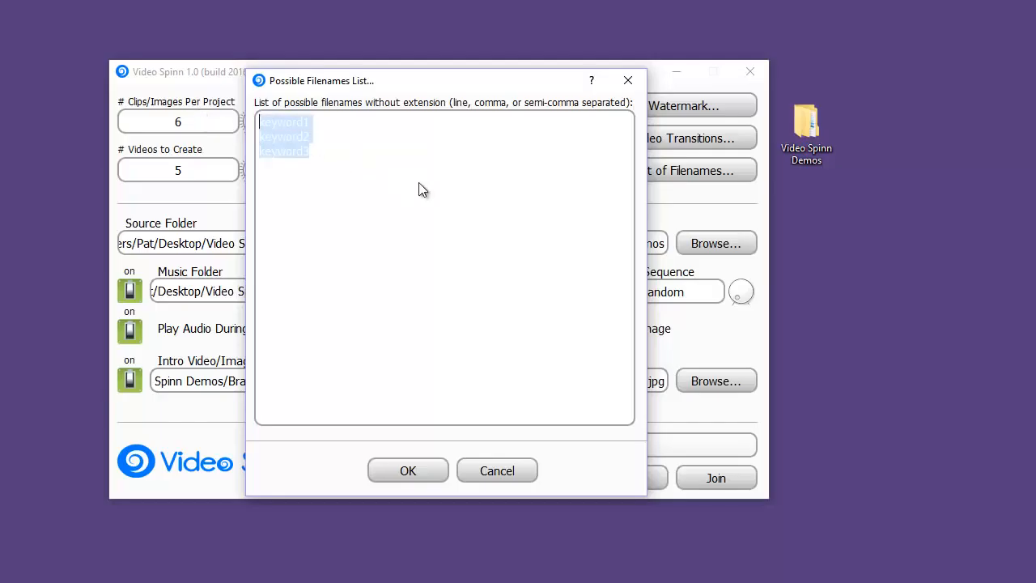
pyautogui.write('Banff ')
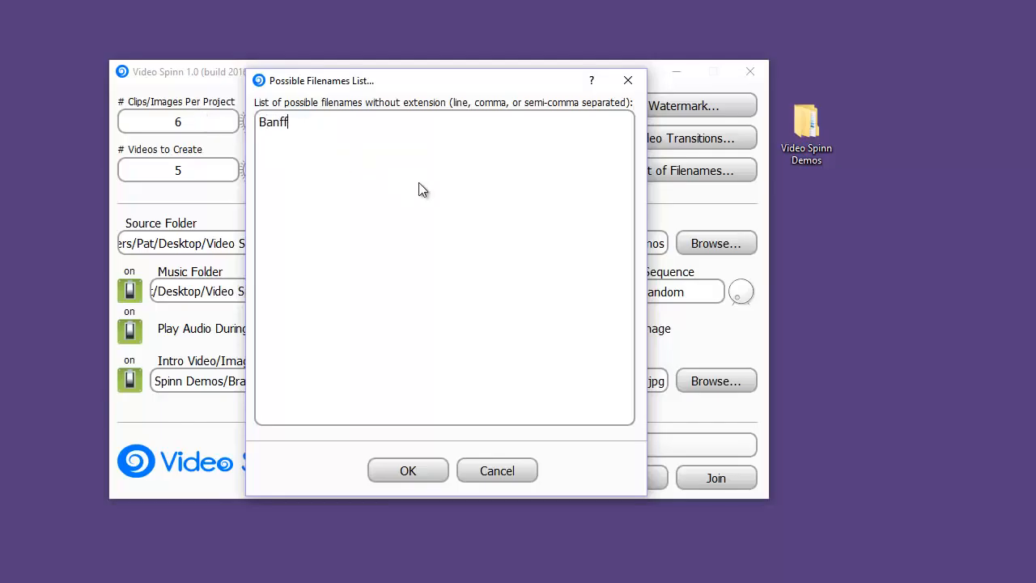
pyautogui.write('Banff Alb')
pyautogui.write('erta ')
pyautogui.write('Banff')
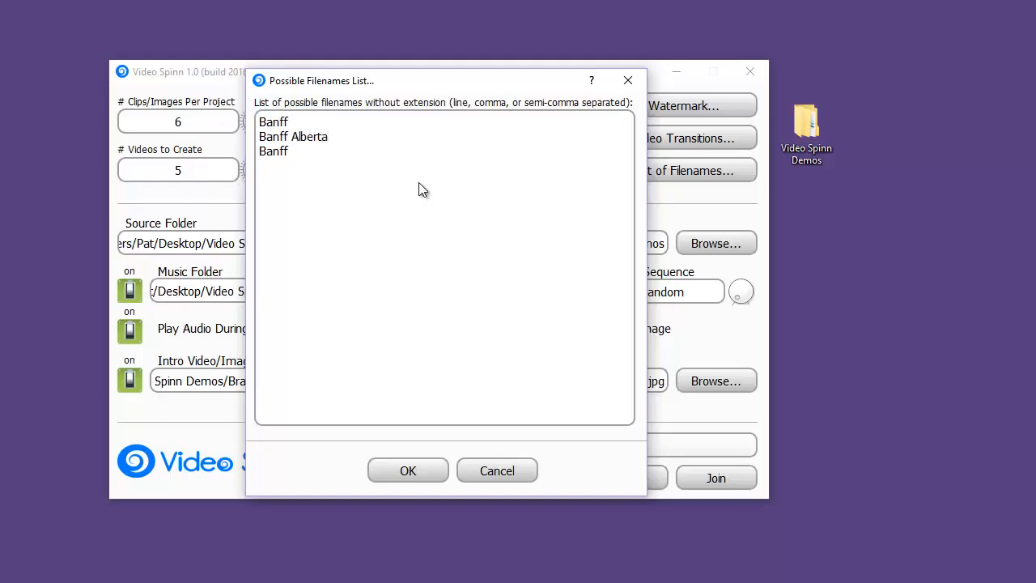
pyautogui.write(' National Park')
pyautogui.press('Return')
# Step: Add Canada Tours and Banff Hiking as further lines of the filename list and save it
pyautogui.write('Canad')
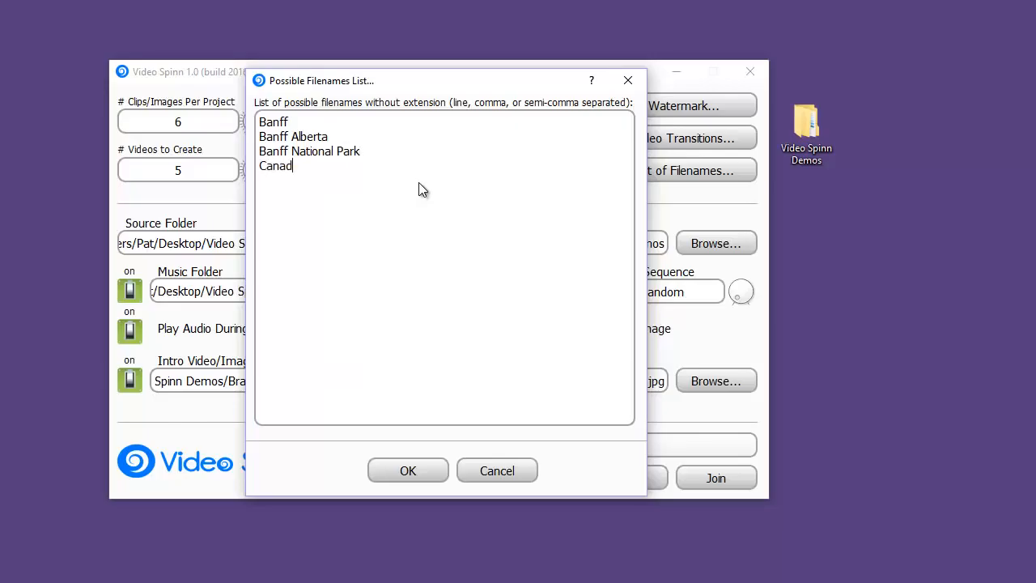
pyautogui.write('a Tours ')
pyautogui.write('Banff Hik')
pyautogui.write('ing')
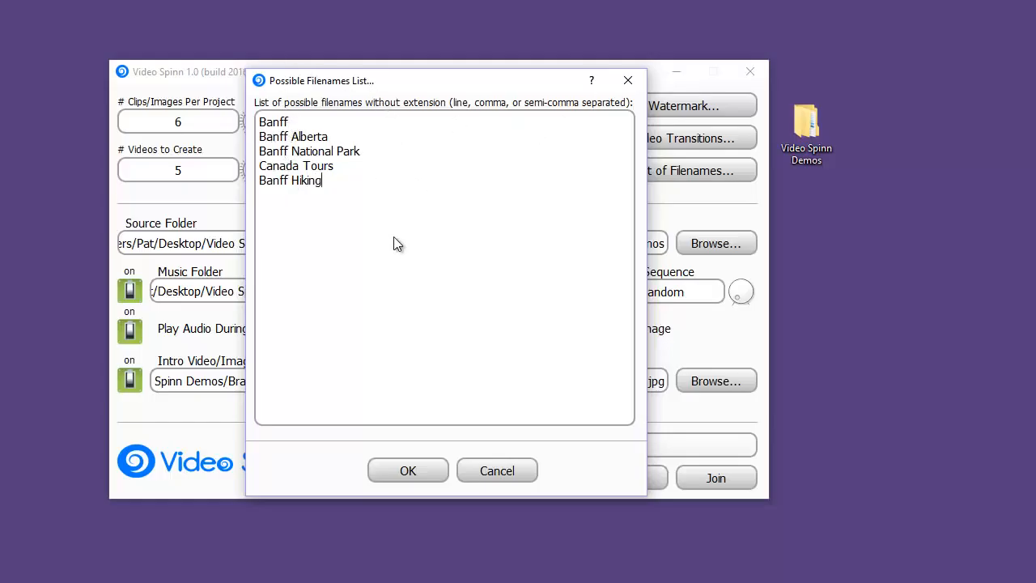
pyautogui.click(419, 473)
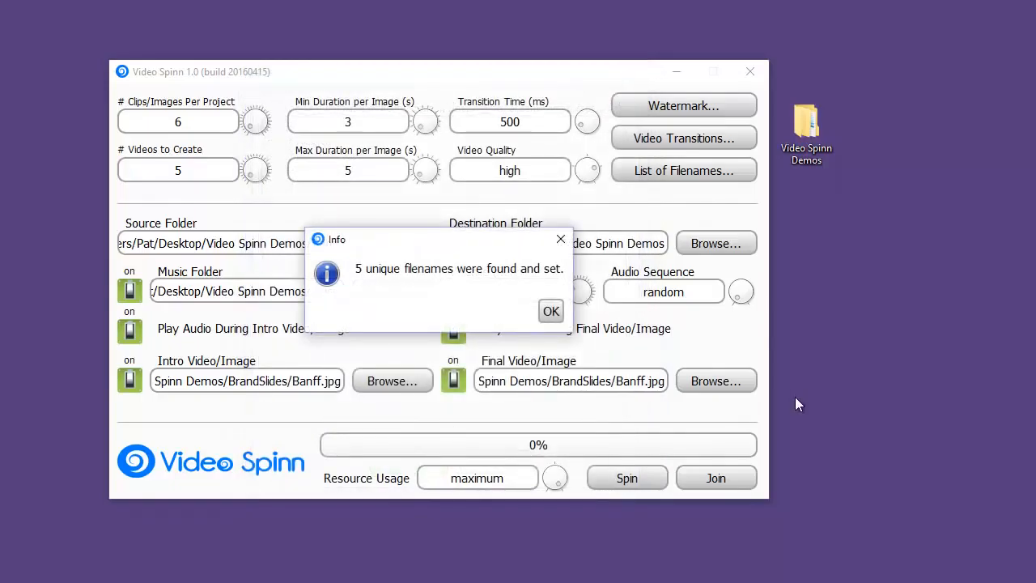
pyautogui.click(550, 312)
# Step: Generate the videos with resource usage set to high, timing the run with the browser's onscreen stopwatch
pyautogui.moveTo(558, 483)
pyautogui.mouseDown()
pyautogui.moveTo(560, 470)
pyautogui.moveTo(547, 488)
pyautogui.moveTo(545, 463)
pyautogui.moveTo(564, 490)
pyautogui.moveTo(553, 461)
pyautogui.moveTo(550, 496)
pyautogui.moveTo(560, 461)
pyautogui.moveTo(576, 485)
pyautogui.moveTo(570, 472)
pyautogui.mouseUp()
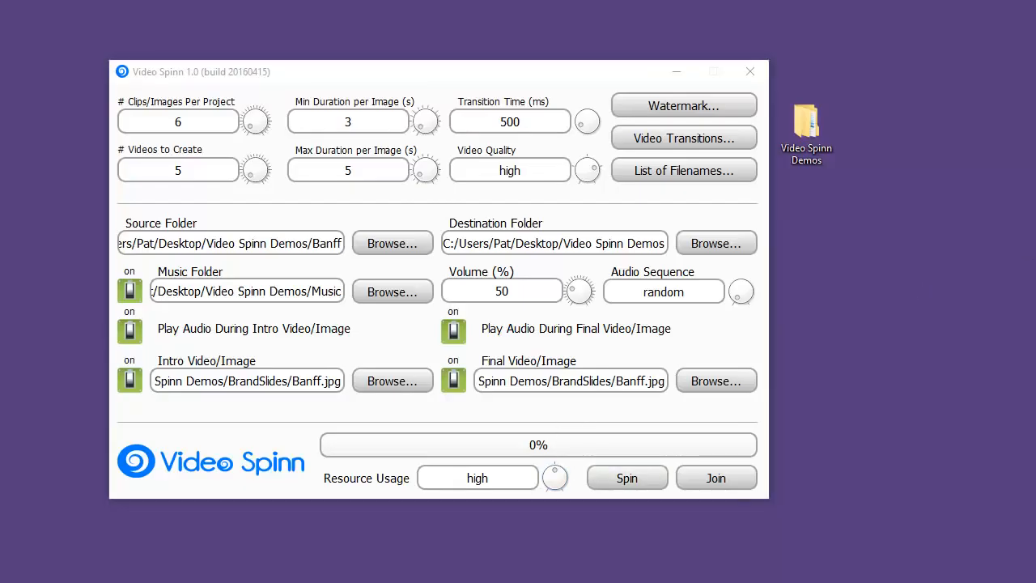
pyautogui.moveTo(1035, 93); pyautogui.dragTo(872, 72)
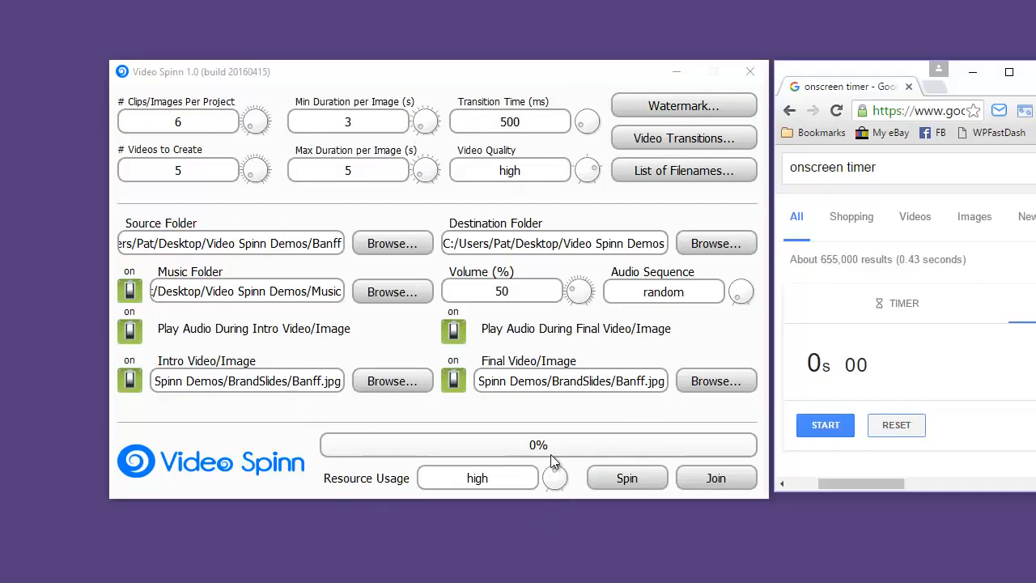
pyautogui.click(638, 478)
pyautogui.click(826, 425)
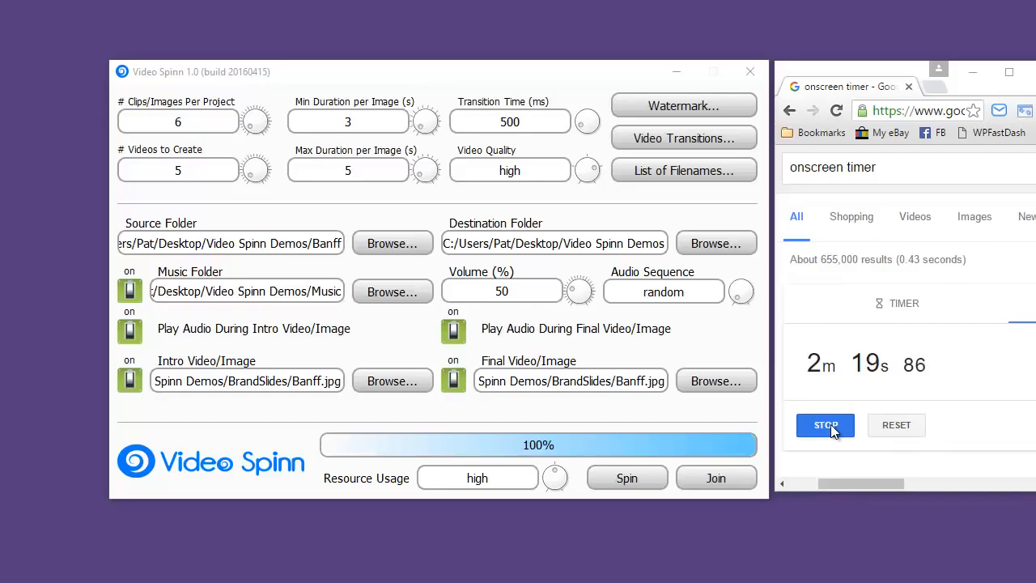
pyautogui.click(834, 432)
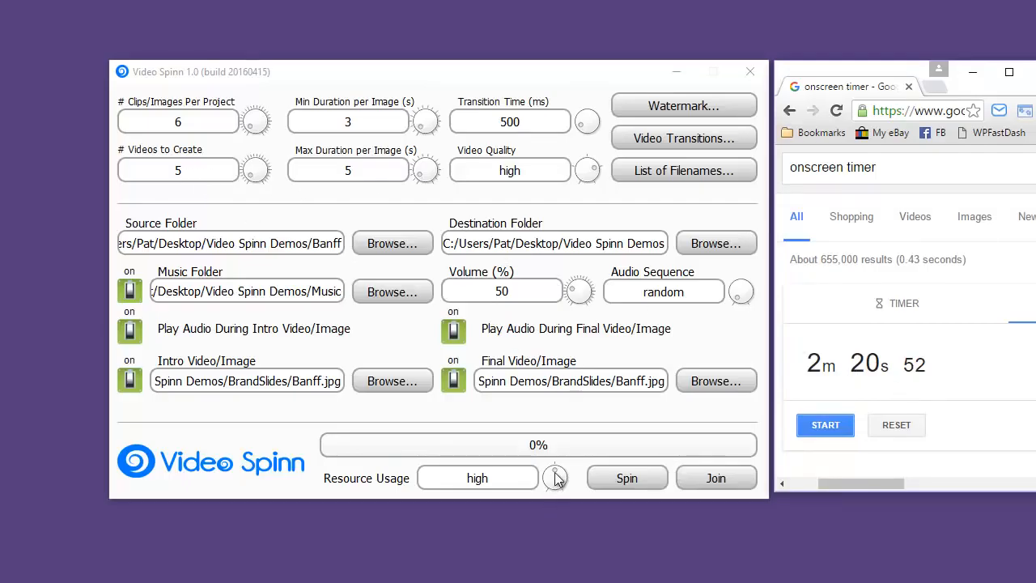
pyautogui.moveTo(556, 474)
pyautogui.mouseDown()
pyautogui.moveTo(569, 482)
pyautogui.moveTo(562, 463)
pyautogui.mouseUp()
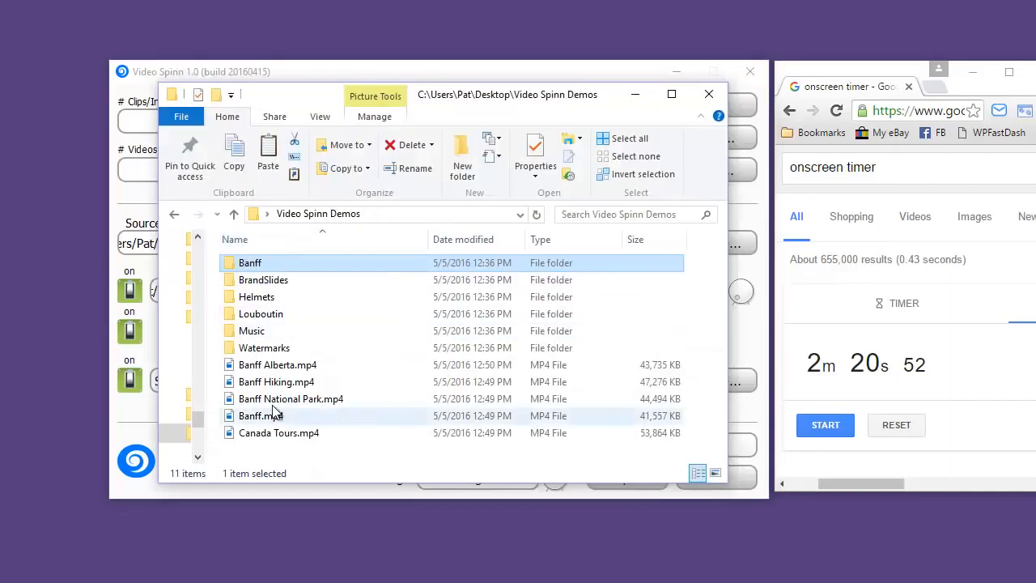
# Step: In File Explorer, select the generated MP4 files in the Video Spinn Demos folder to check their names and sizes
pyautogui.click(276, 365)
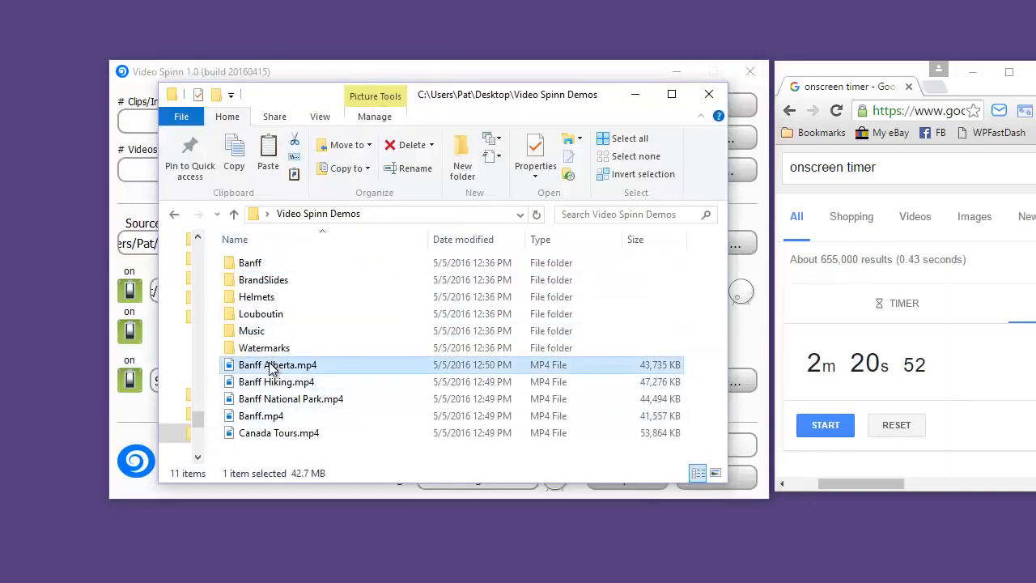
pyautogui.keyDown('shift'); pyautogui.click(290, 437); pyautogui.keyUp('shift')
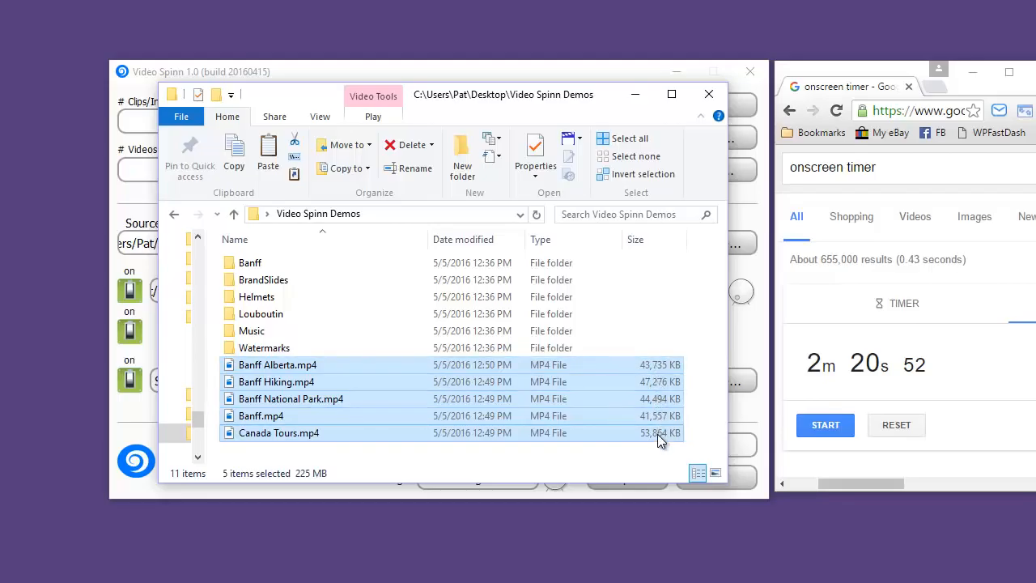
pyautogui.click(349, 343)
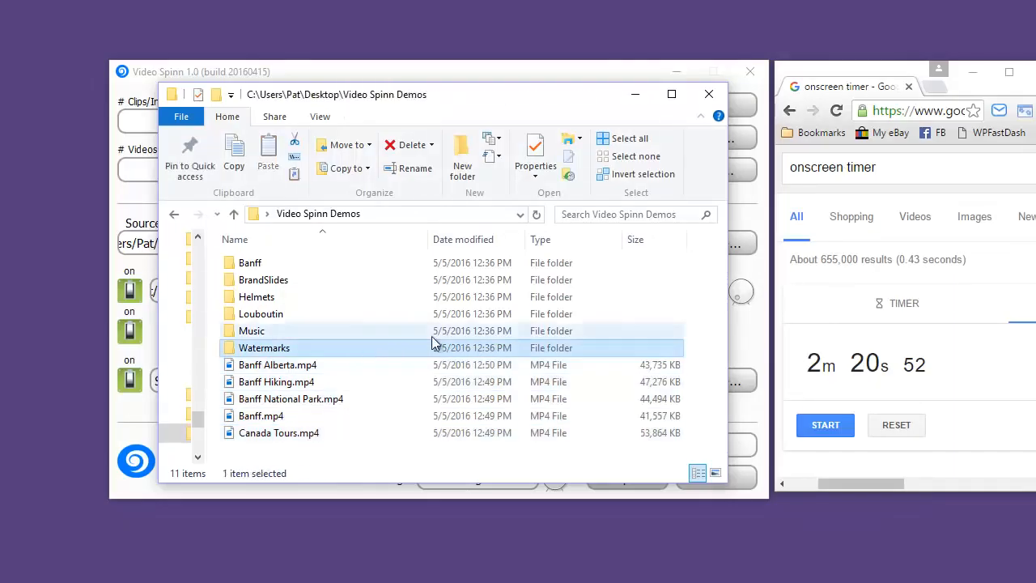
# Step: Play Banff Hiking.mp4 through to the end in Movies & TV and close the player
pyautogui.click(275, 383)
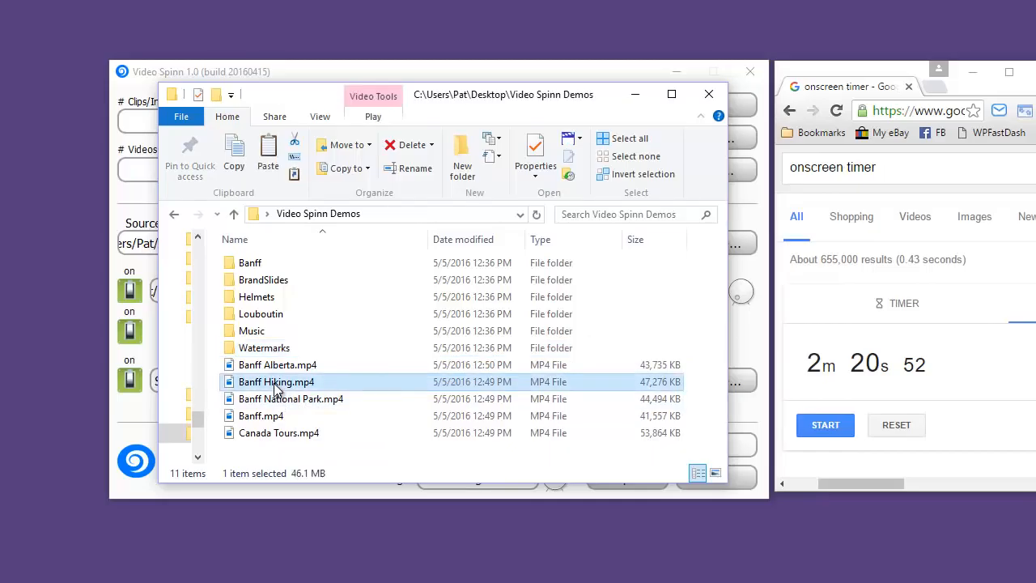
pyautogui.doubleClick(275, 384)
pyautogui.click(530, 555)
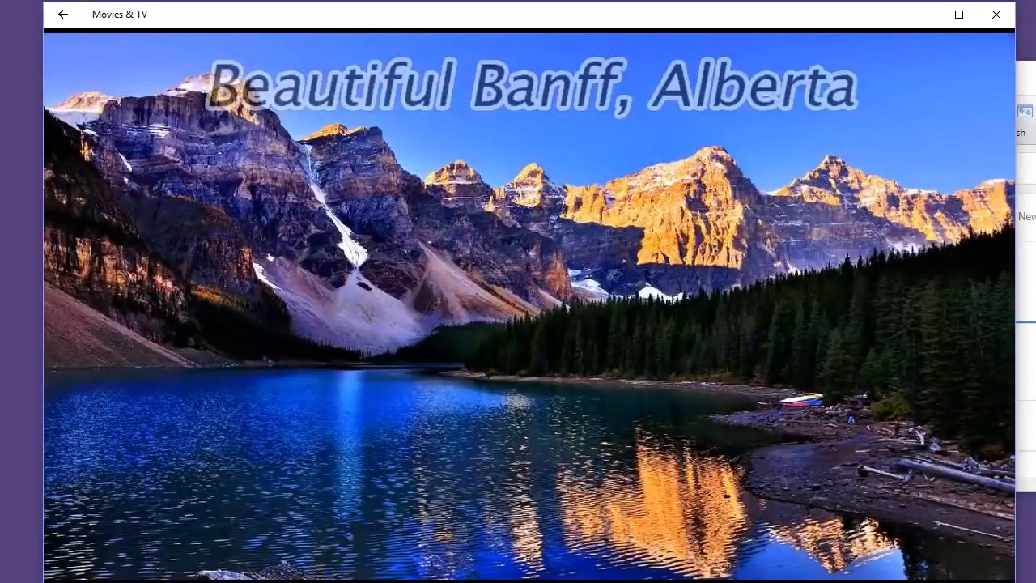
pyautogui.moveTo(413, 32)
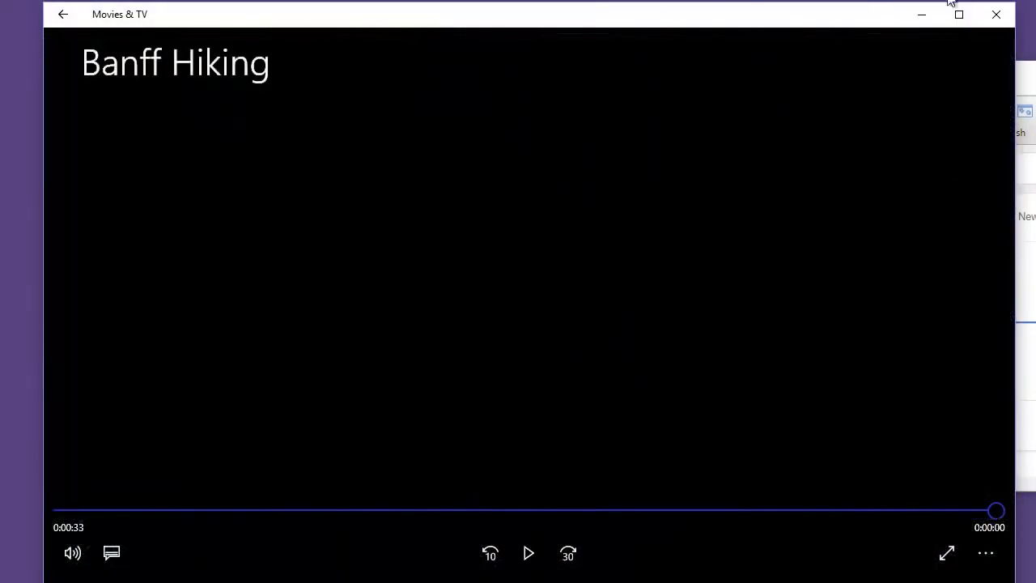
pyautogui.click(996, 16)
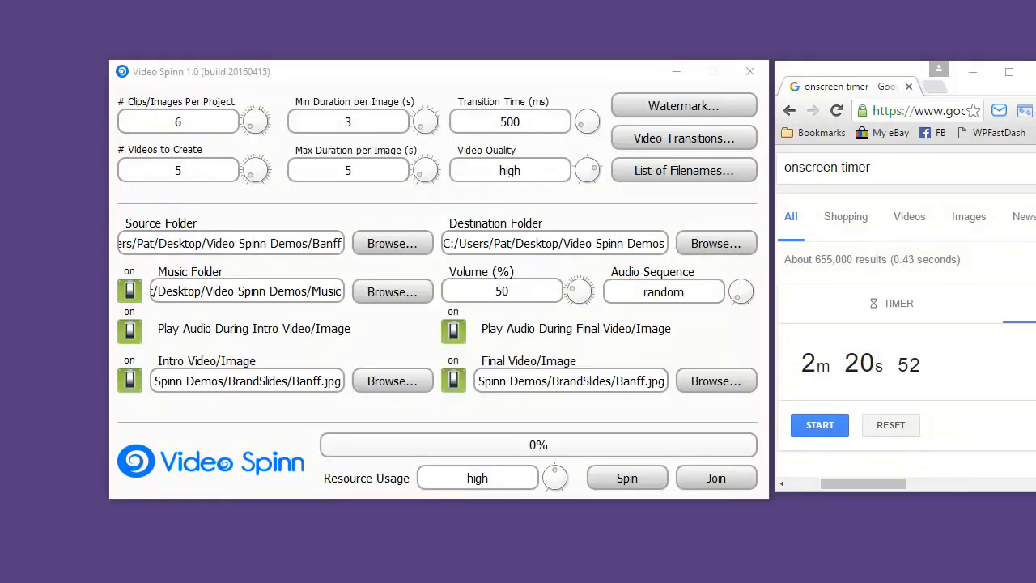
# Step: Bring the JVbanner.png image in Windows Photo Viewer into full view on the desktop
pyautogui.moveTo(1035, 44); pyautogui.dragTo(239, 53)
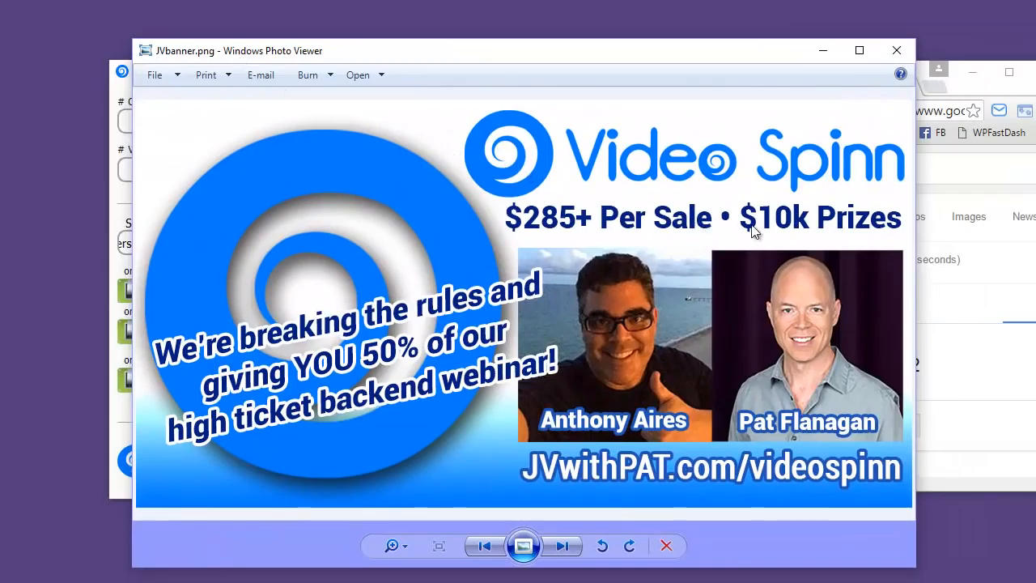